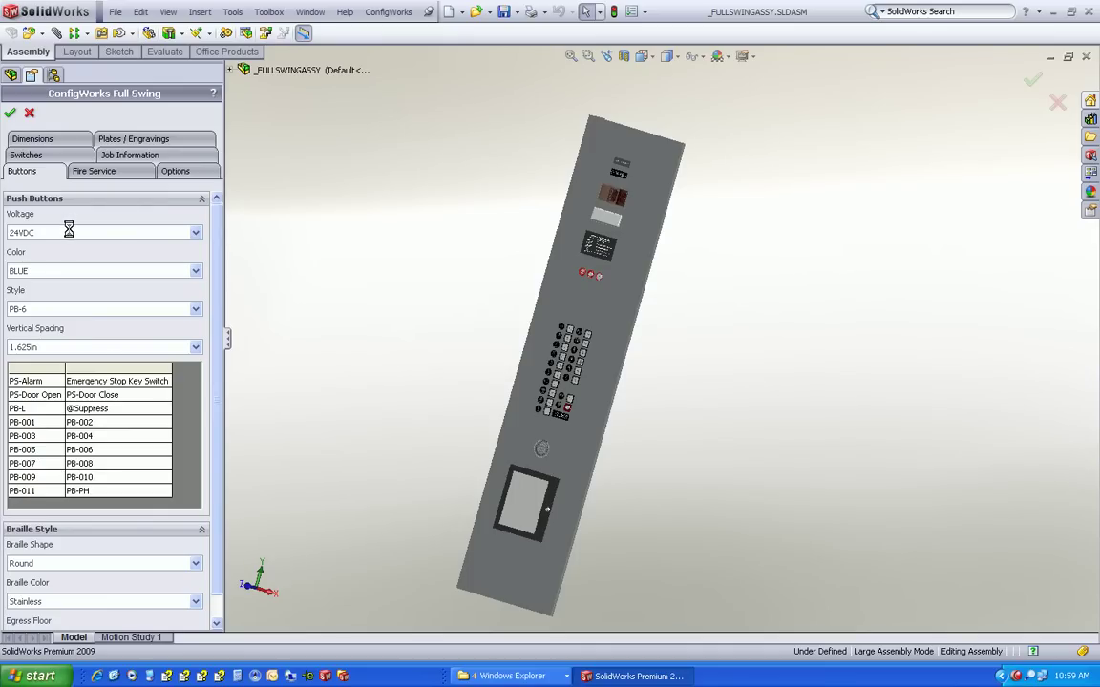
Examine the elevator panel model up close, including its floor buttons, nameplates, display area and fire service devices.
middle_drag(491, 373, 575, 362)
scroll(576, 362, down, 10)
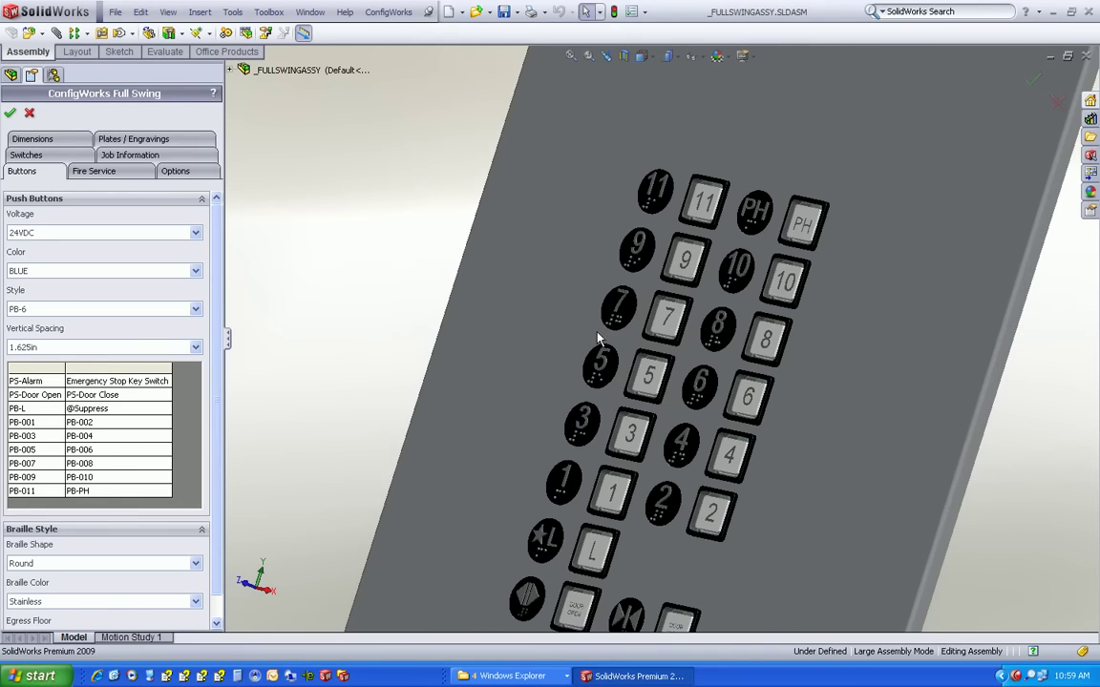
middle_drag(608, 330, 668, 319)
scroll(639, 352, up, 5)
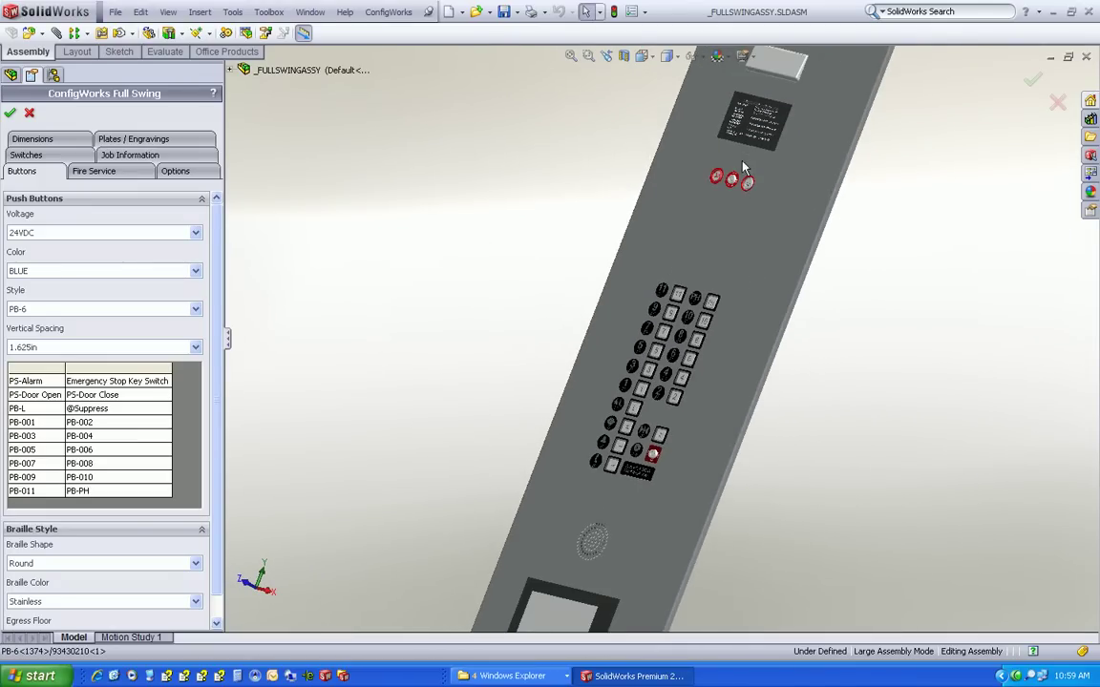
scroll(745, 181, down, 5)
scroll(650, 195, up, 6)
middle_drag(646, 331, 630, 143)
scroll(732, 129, down, 3)
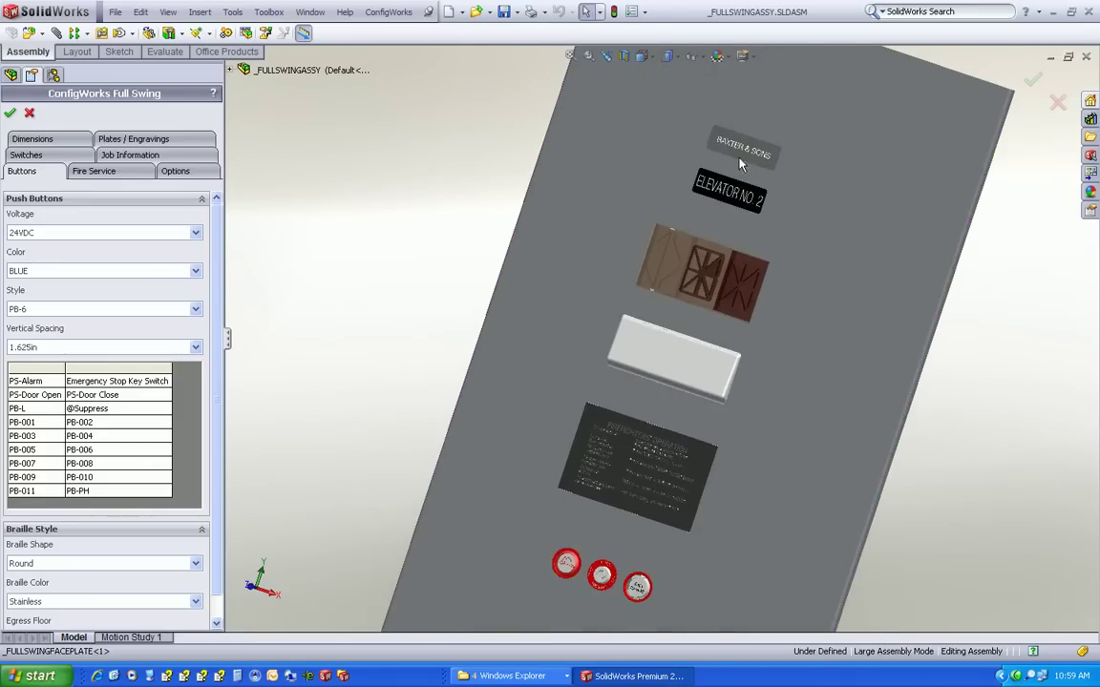
scroll(576, 547, up, 4)
scroll(578, 554, up, 4)
scroll(587, 578, down, 3)
middle_drag(598, 497, 583, 471)
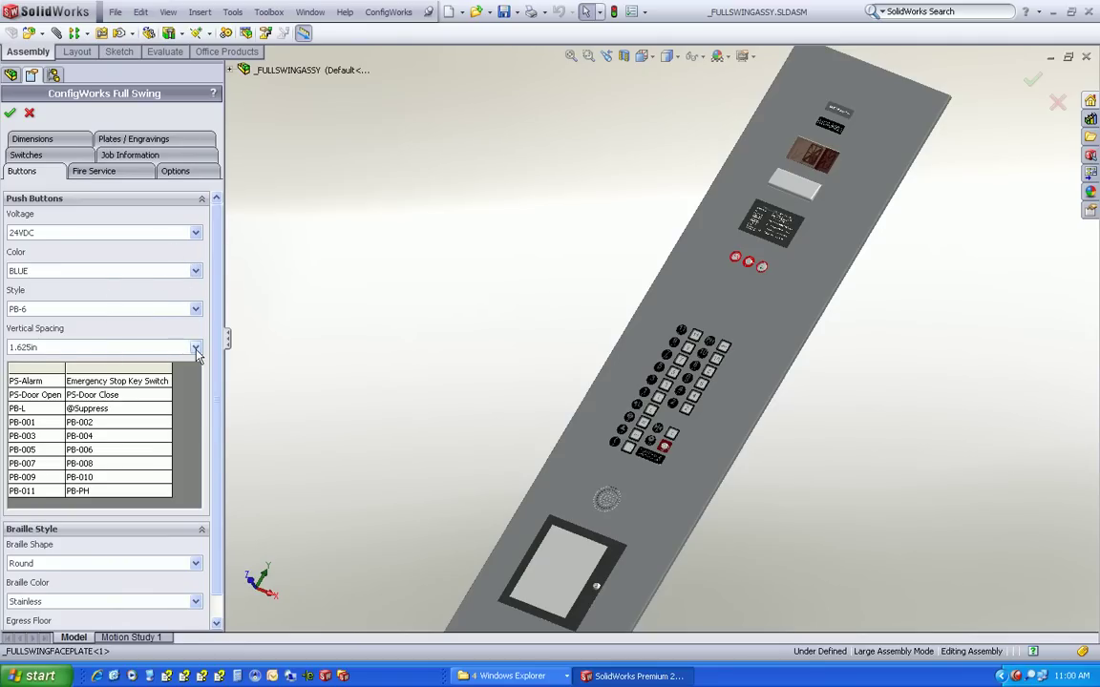
Set the push button style to PB-2 and the vertical spacing to 1.75in.
click(178, 309)
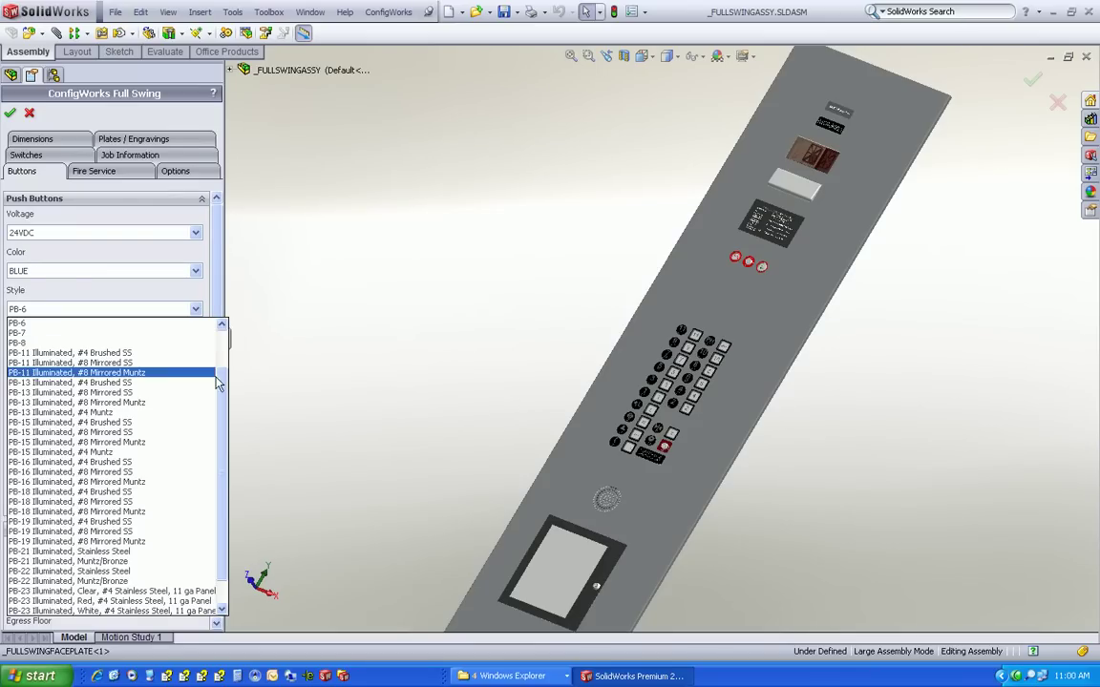
scroll(208, 372, up, 2)
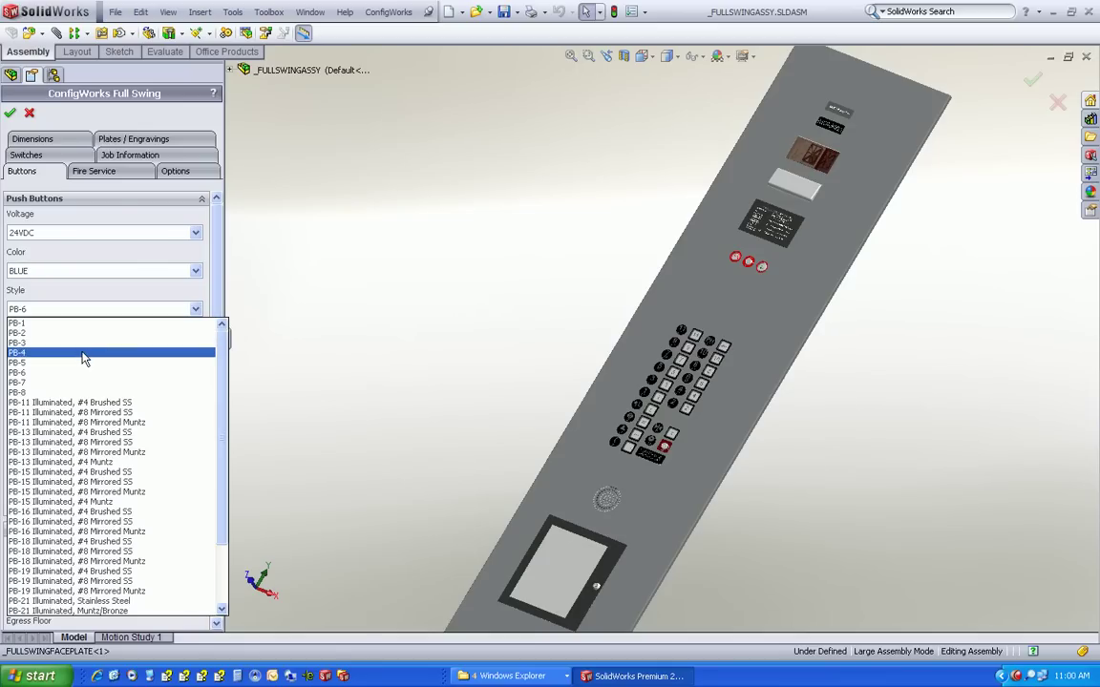
click(81, 332)
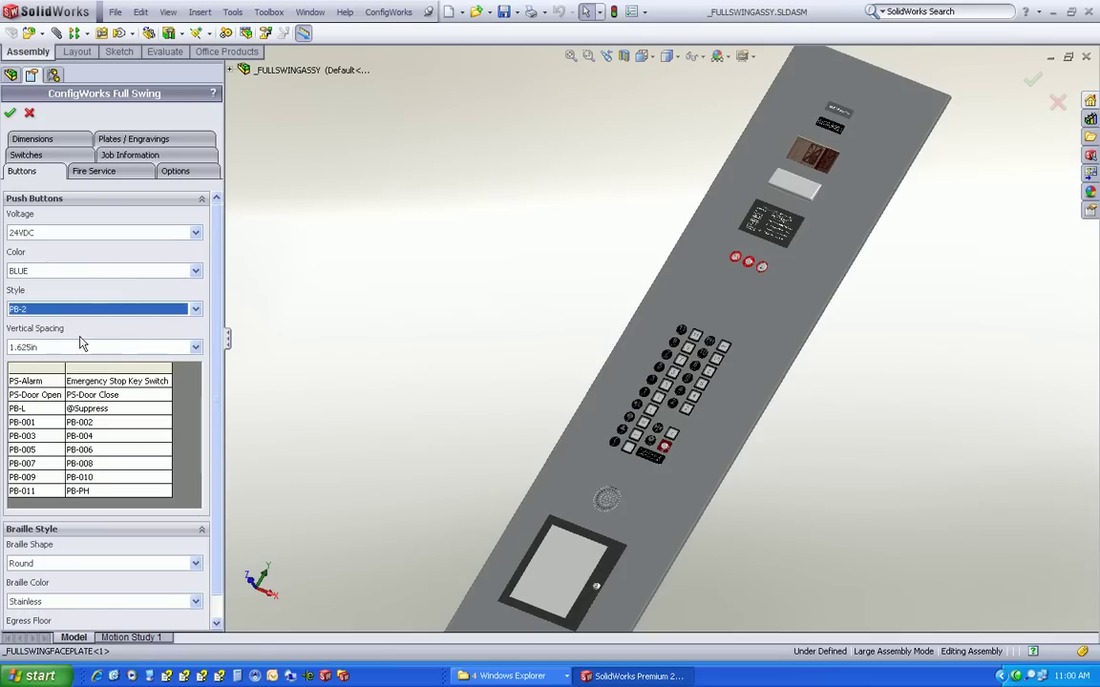
click(195, 350)
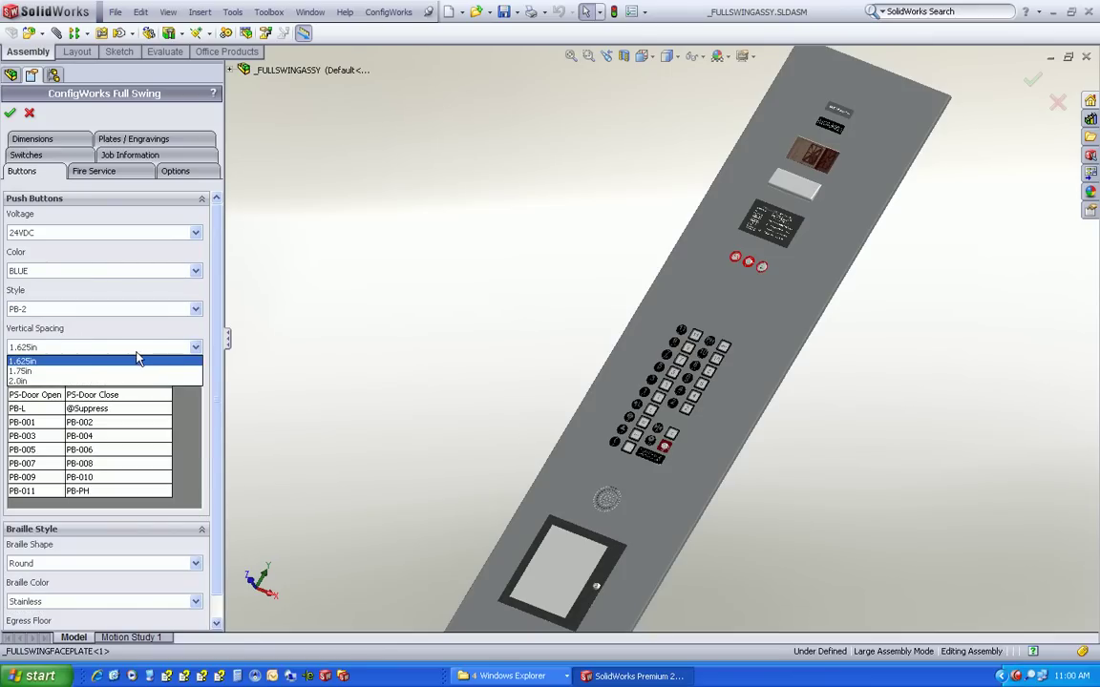
click(64, 373)
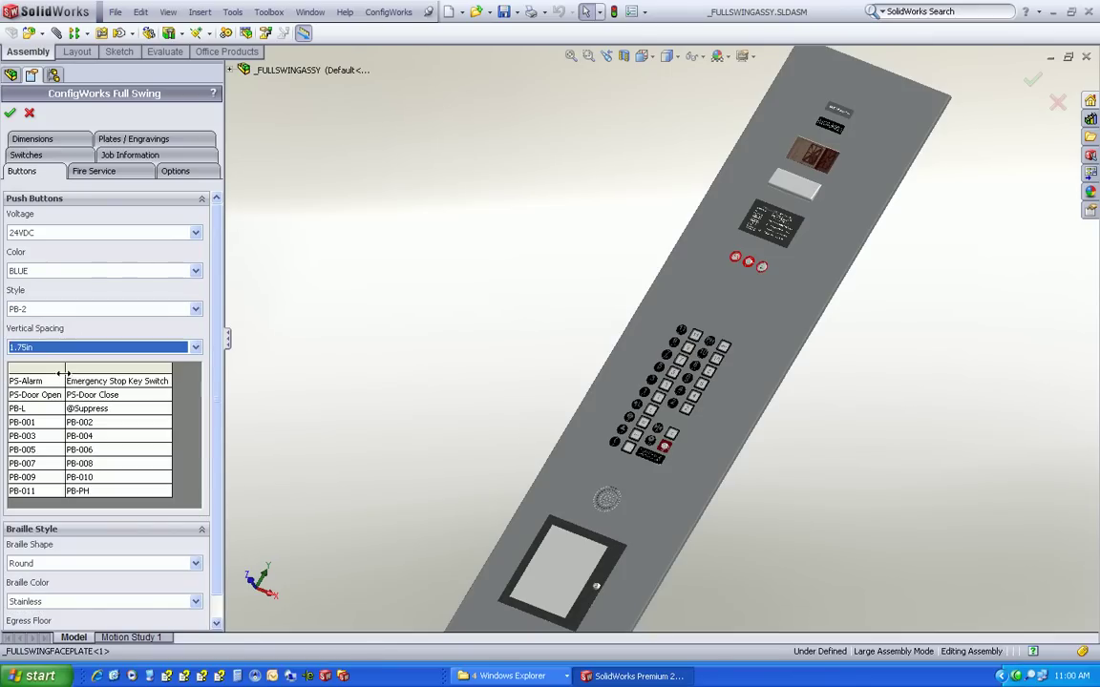
Renumber the floor buttons in the second column of the push button table sequentially from PB-001 to PB-006.
click(51, 479)
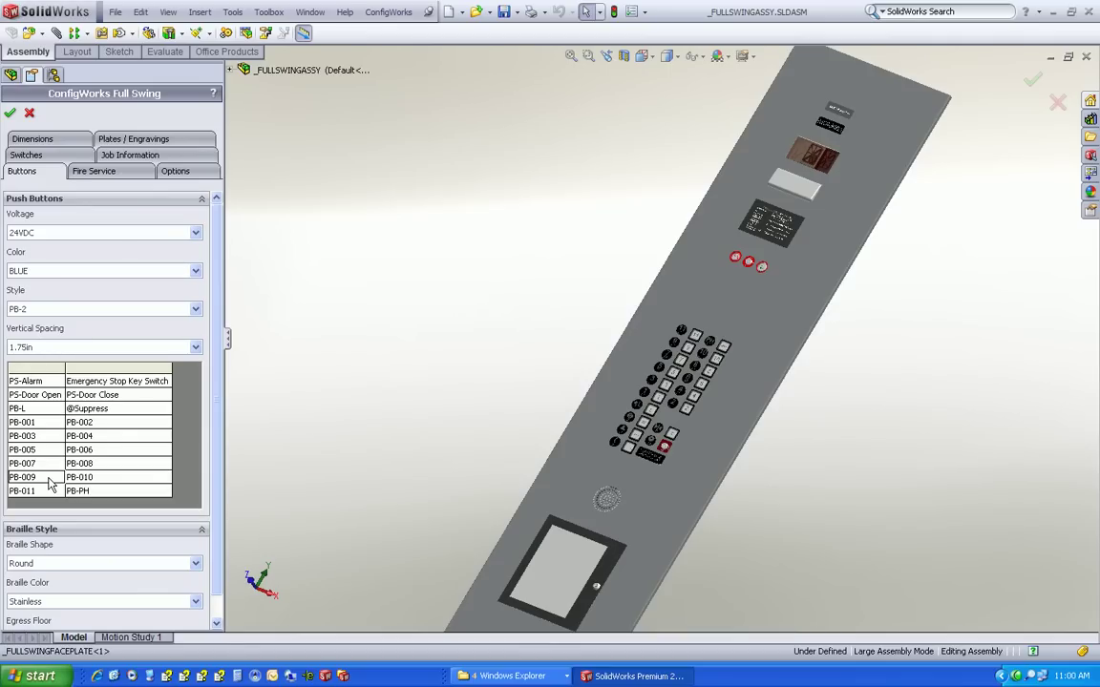
key(Right)
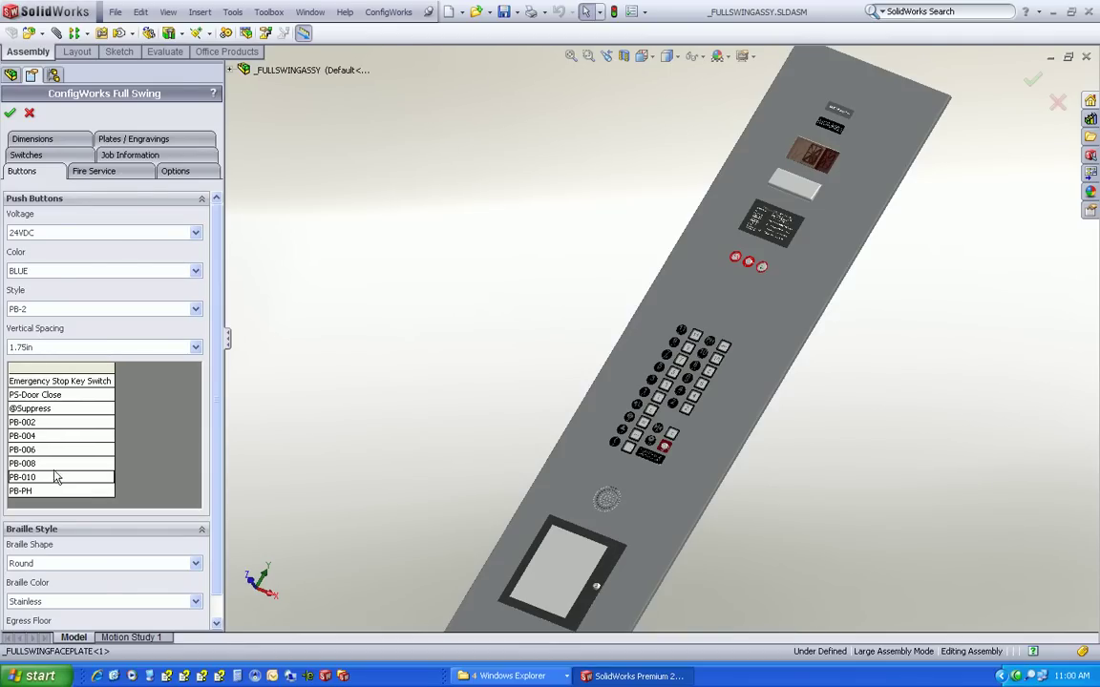
click(48, 423)
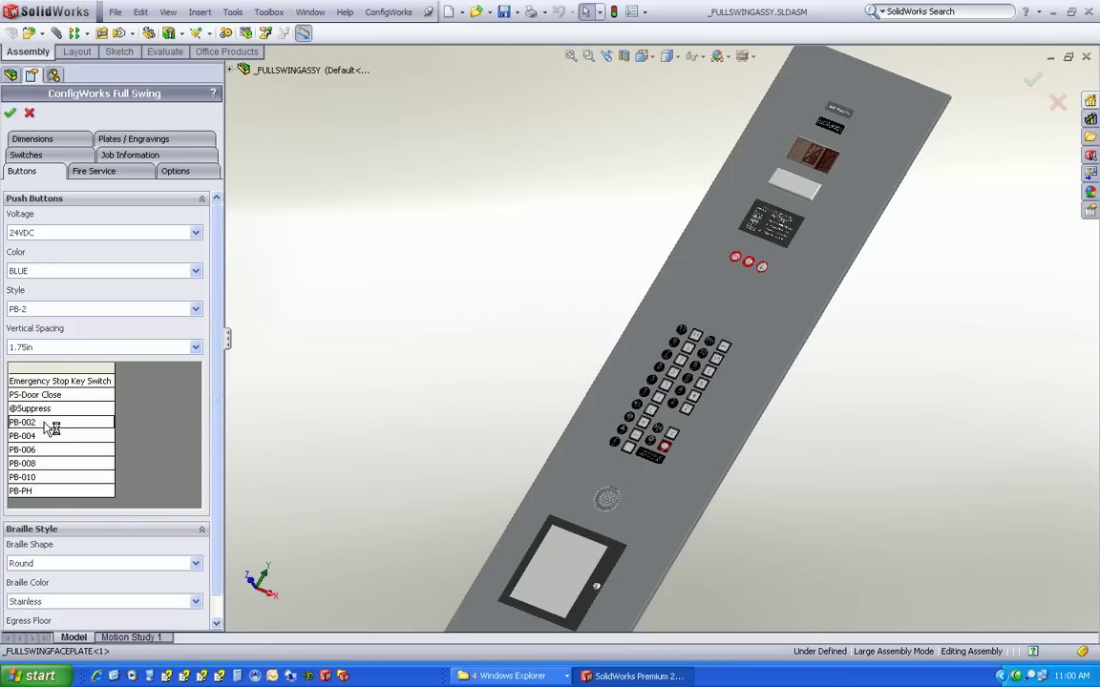
click(107, 423)
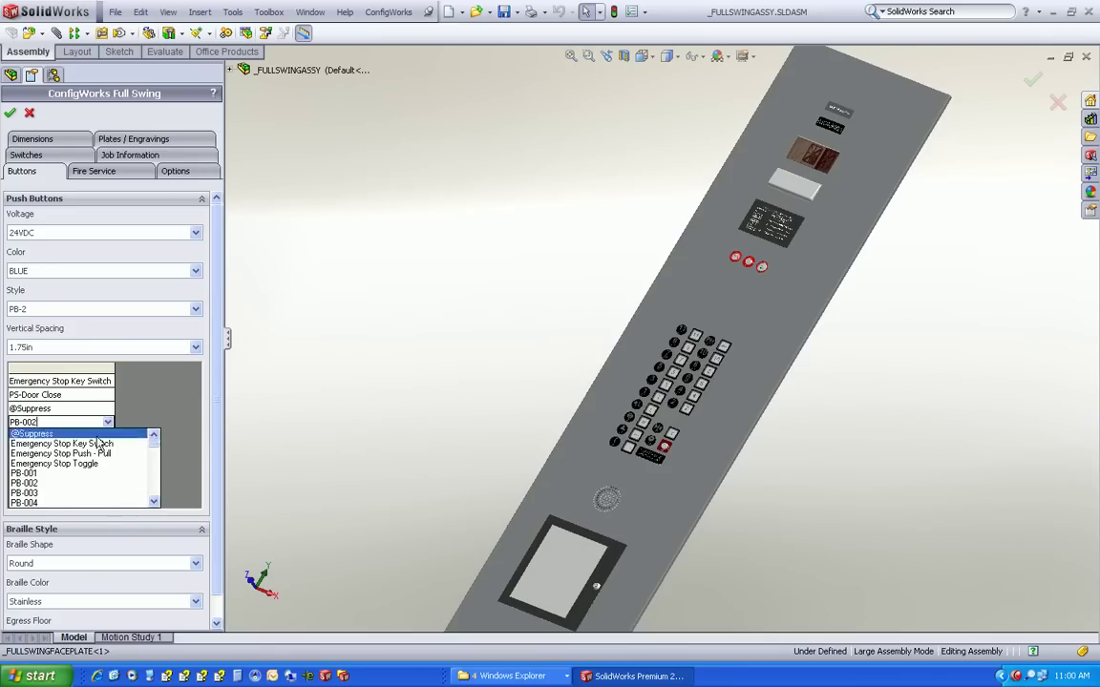
click(58, 475)
click(53, 436)
double_click(51, 435)
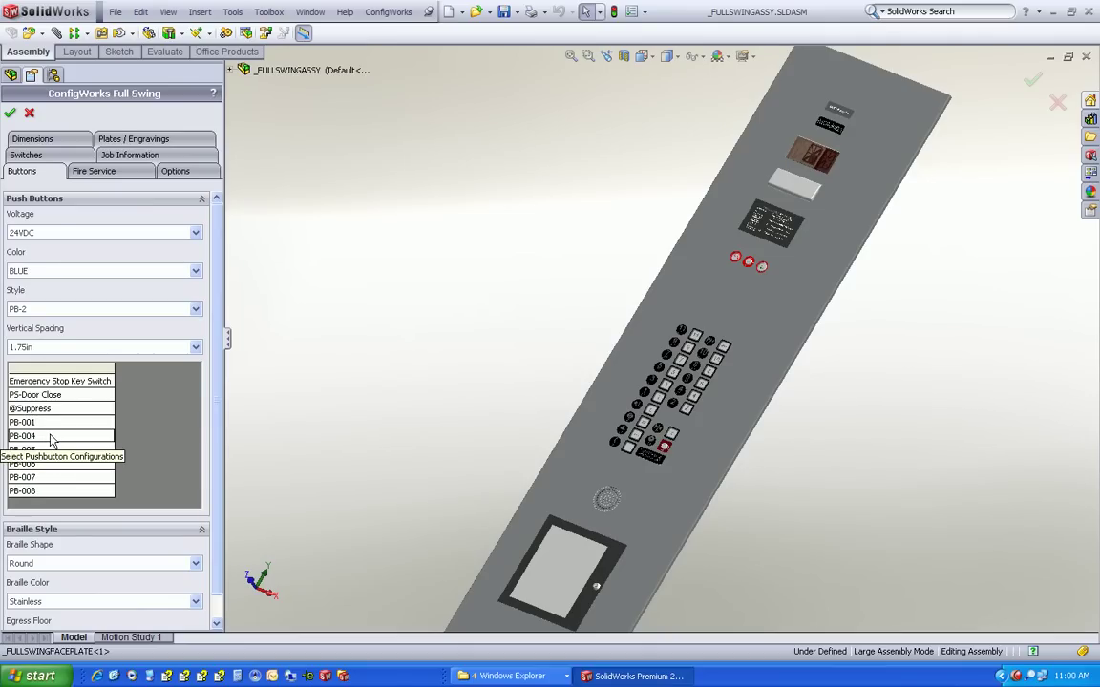
double_click(44, 425)
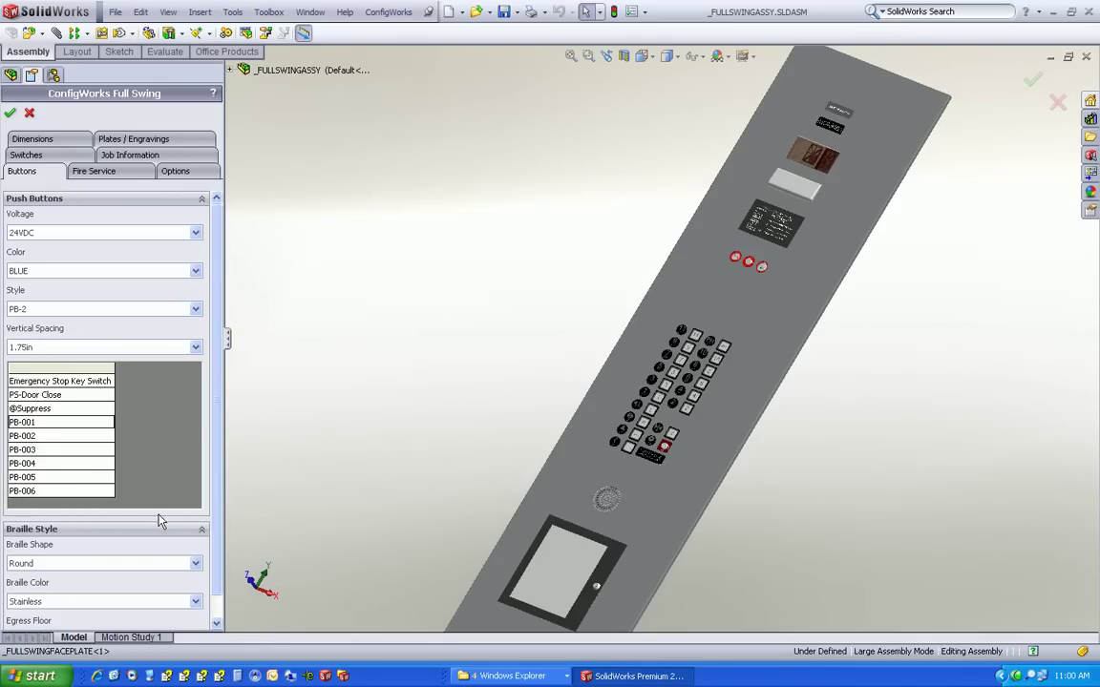
Configure the braille with Square shape and White color, and set the egress floor to PB-001.
click(195, 563)
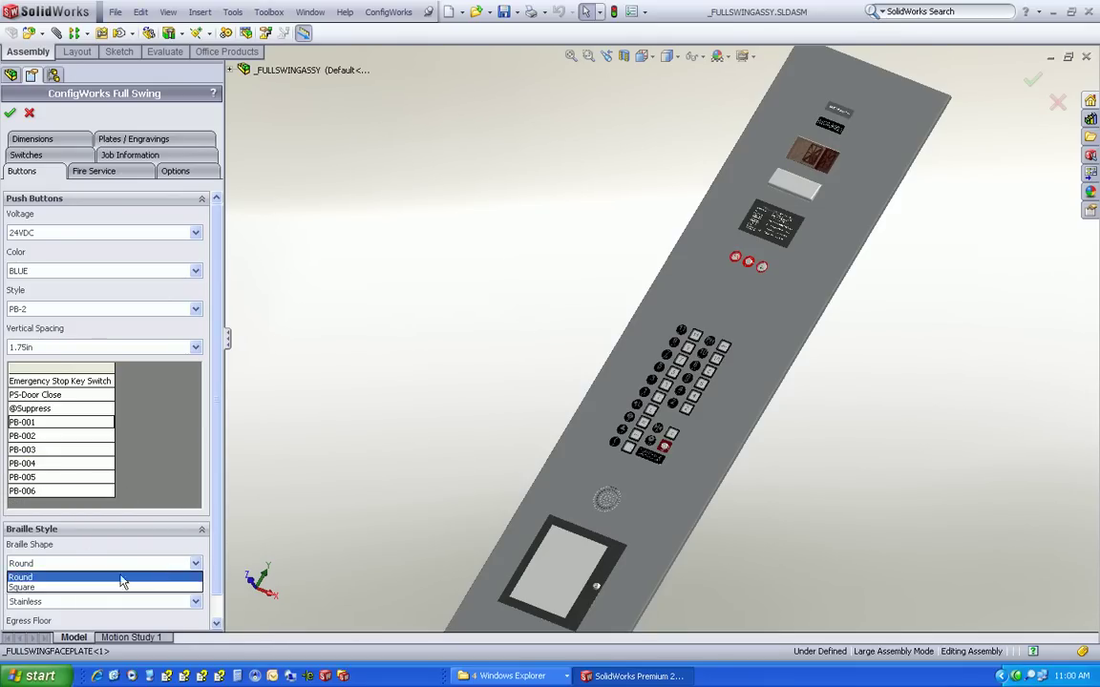
click(124, 589)
scroll(212, 563, down, 1)
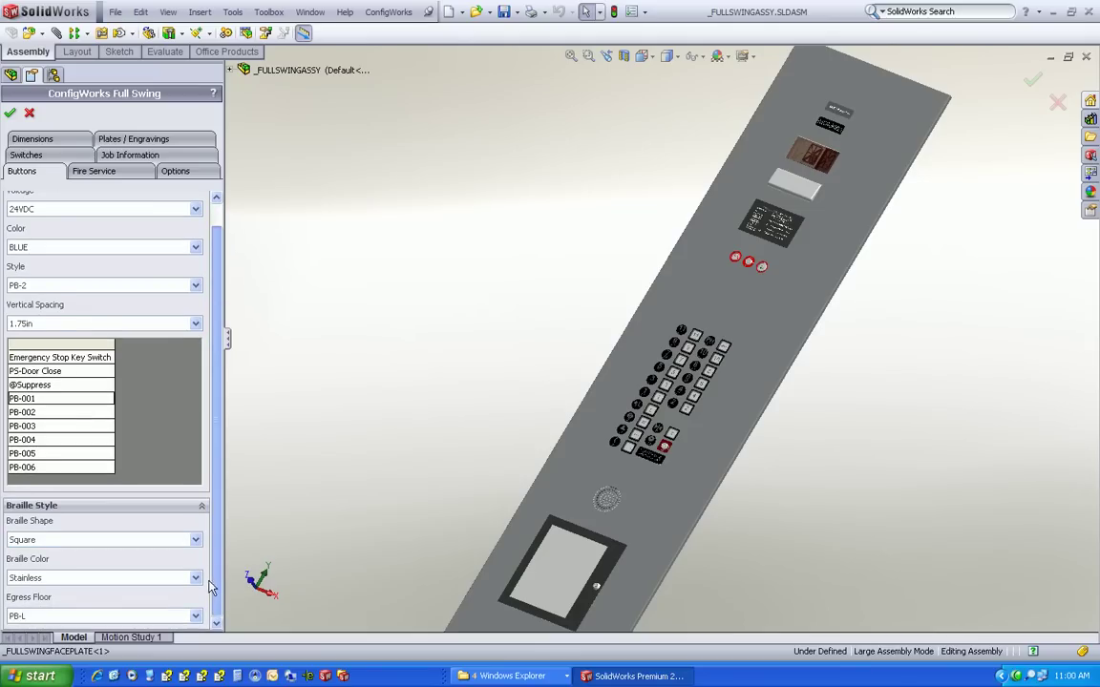
click(194, 579)
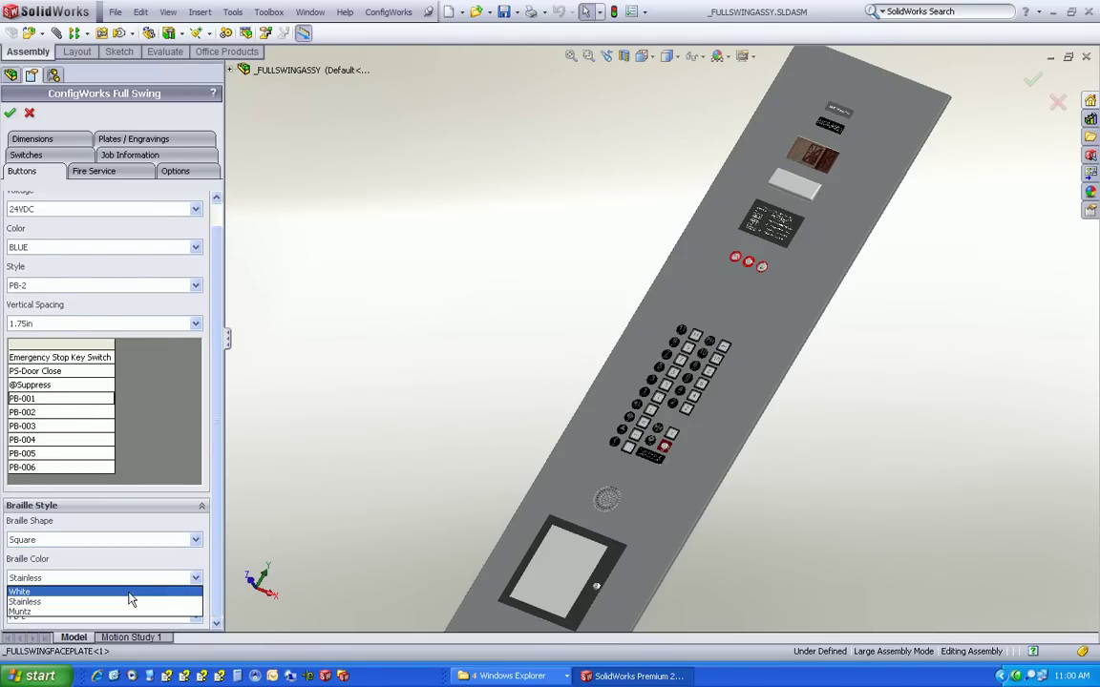
click(134, 591)
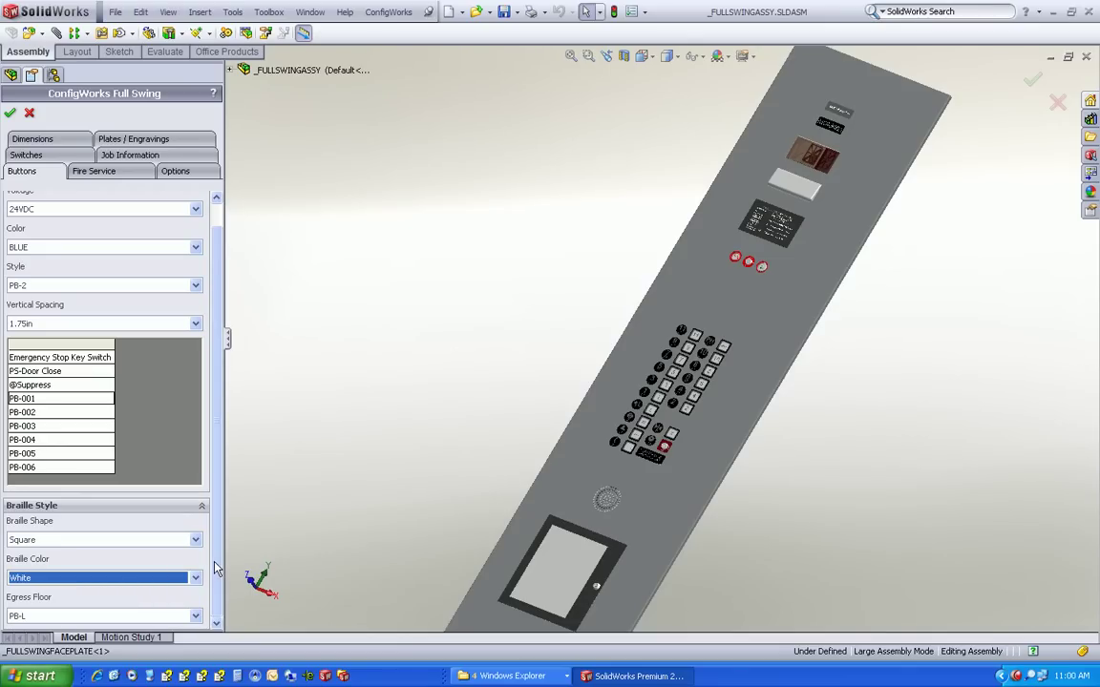
click(194, 617)
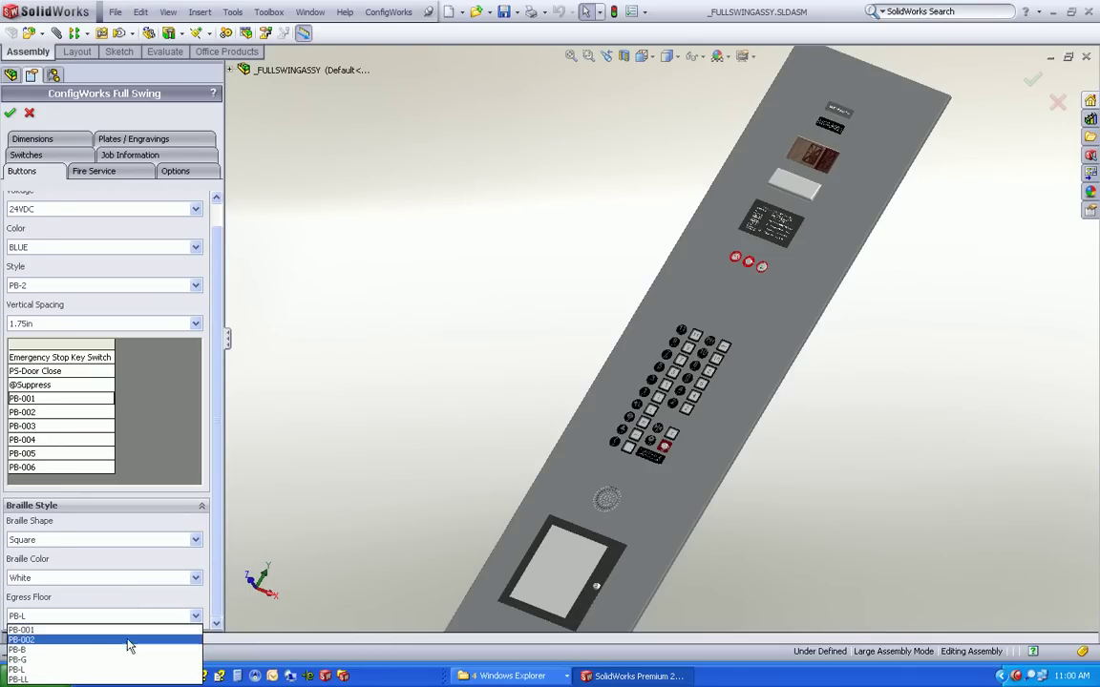
click(111, 632)
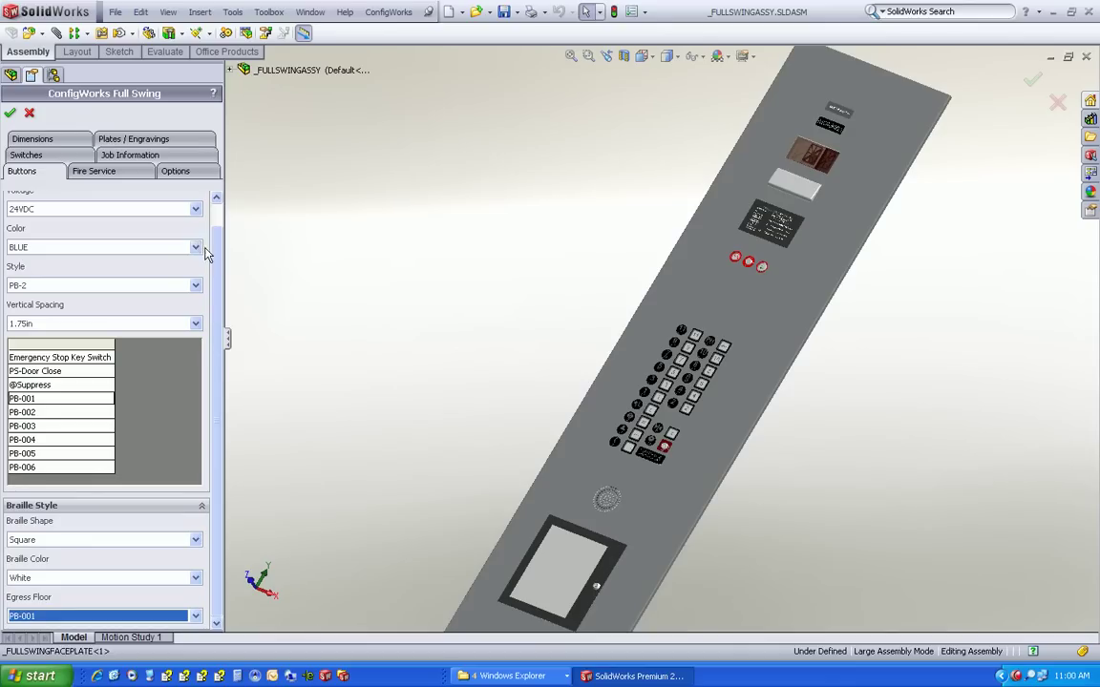
Set the fire service year to 2004 and the fire service cabinet type to RightHand.
click(116, 172)
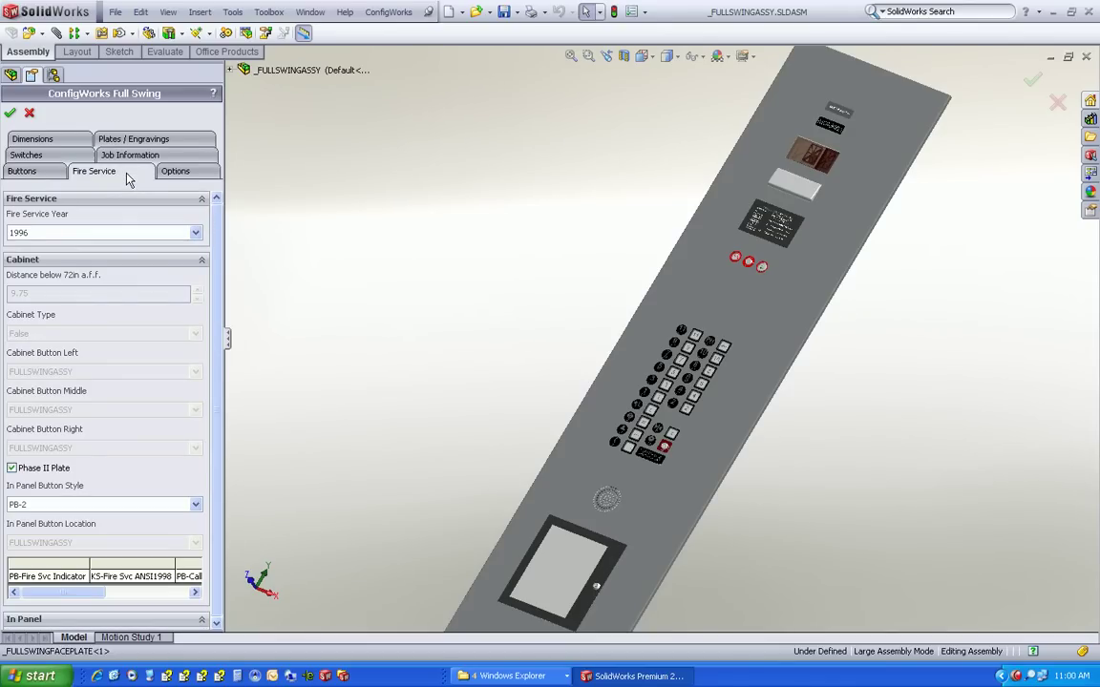
click(172, 233)
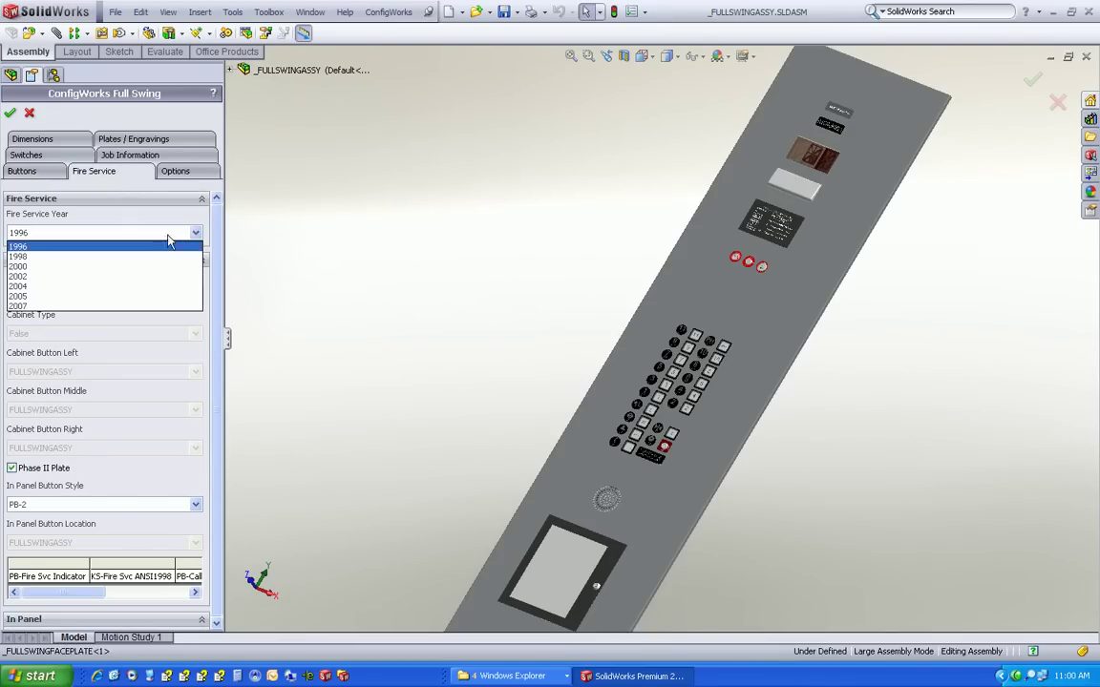
click(122, 266)
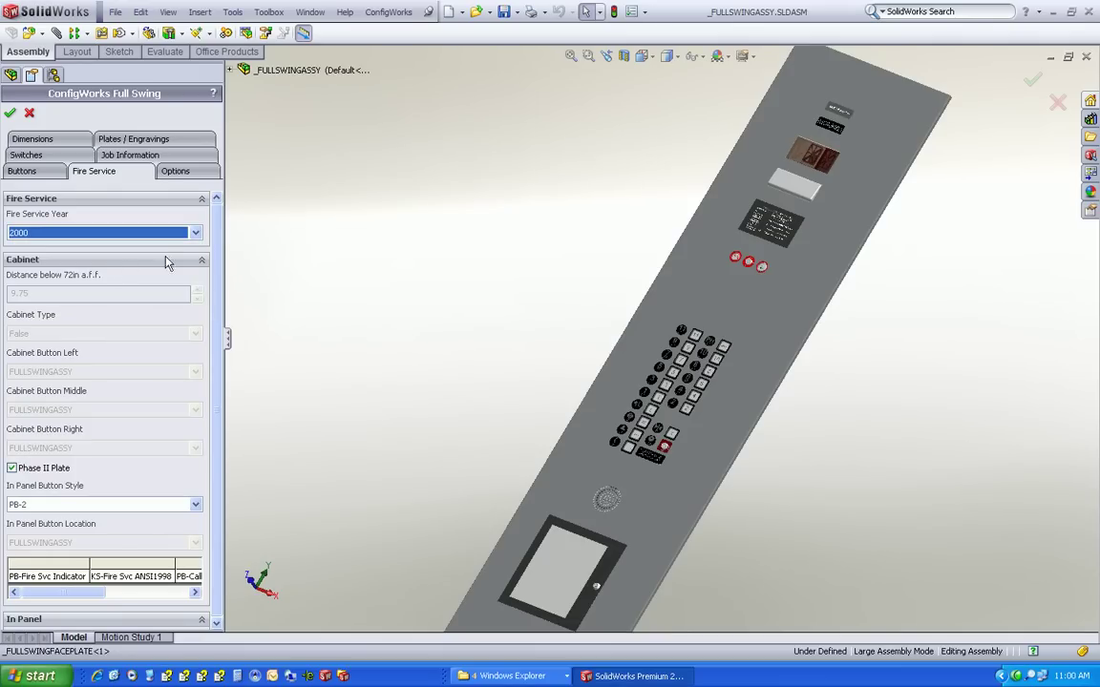
click(196, 233)
click(119, 264)
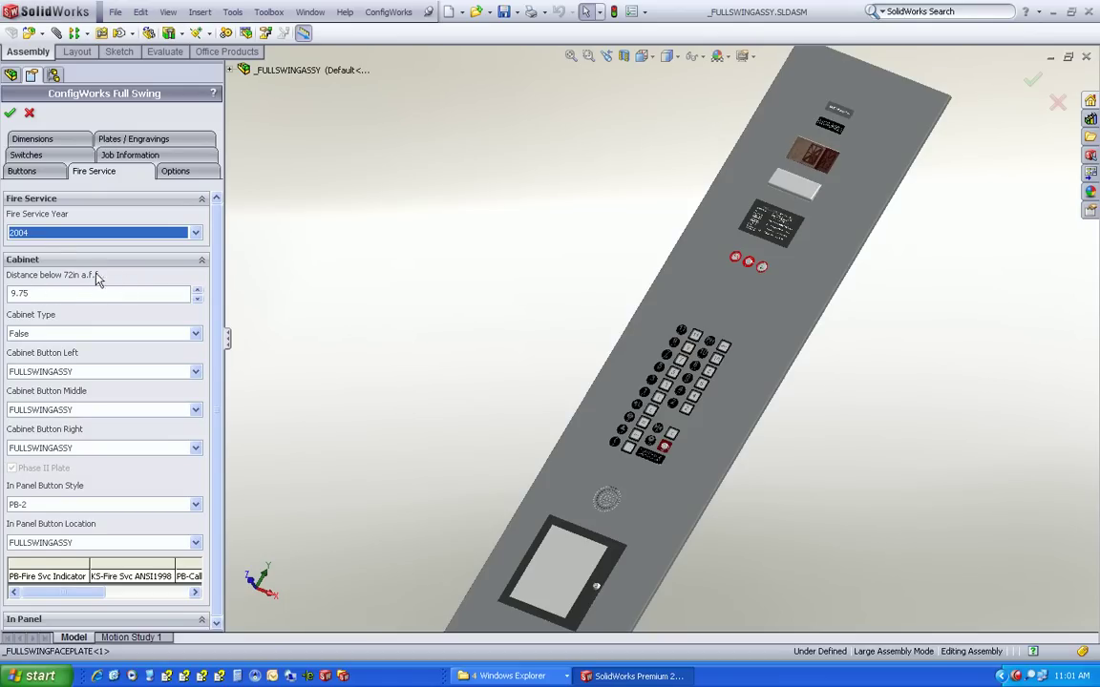
click(172, 334)
click(114, 349)
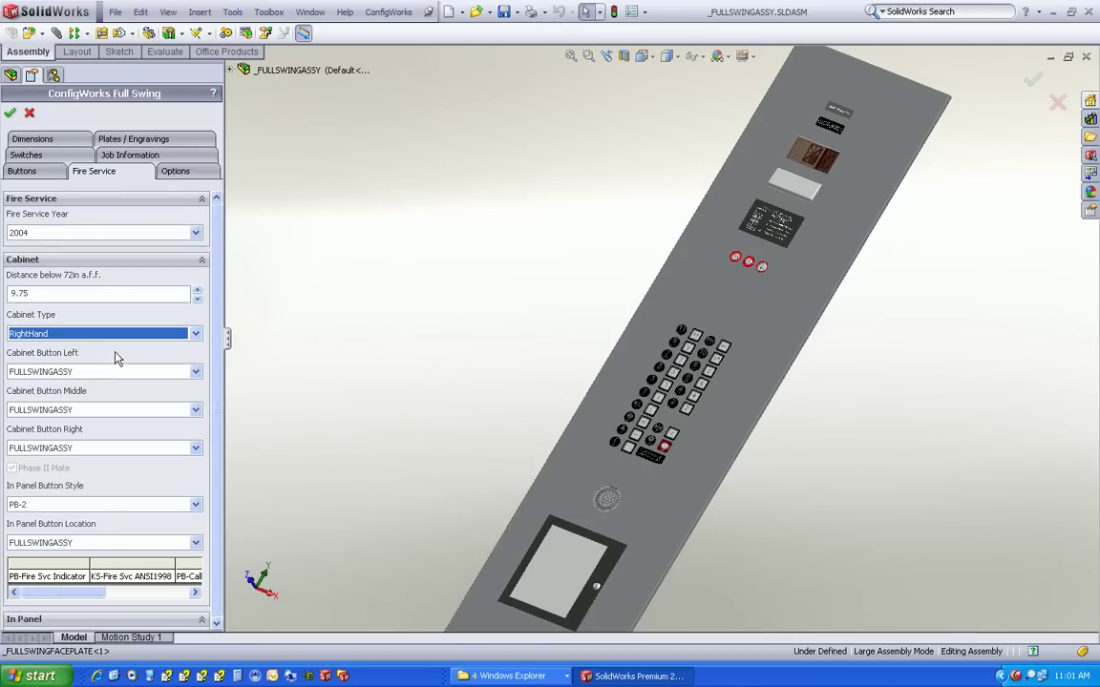
Assign the cabinet buttons: Rear Door Open at left, Rear Door Close in the middle, and Phone Jack at right.
click(195, 372)
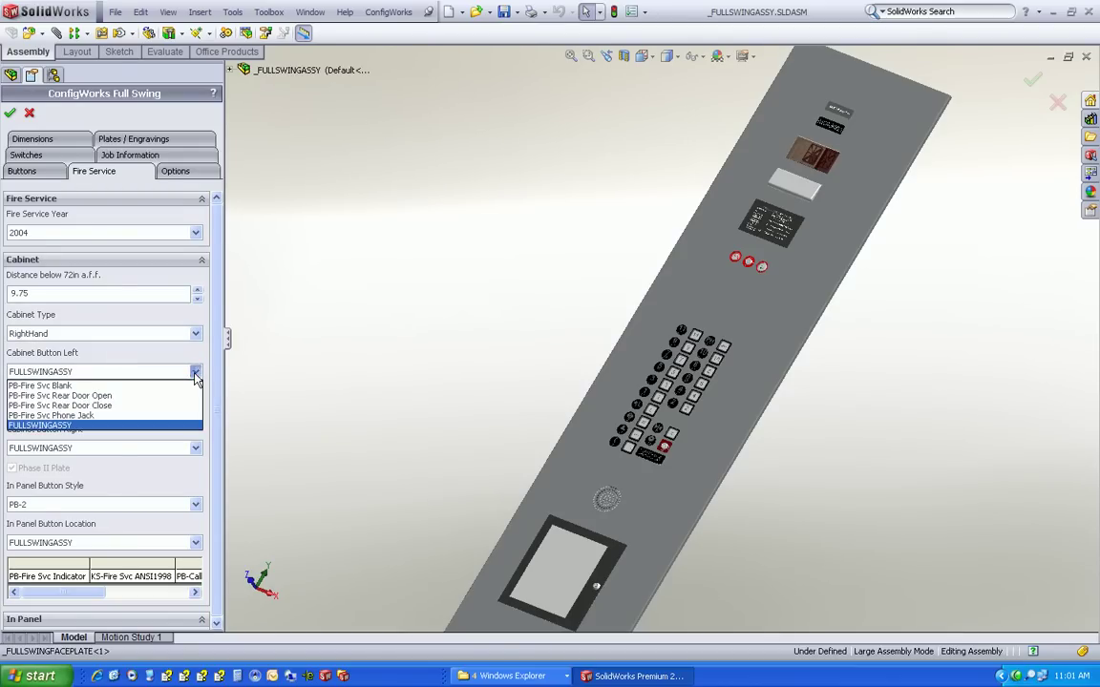
click(125, 395)
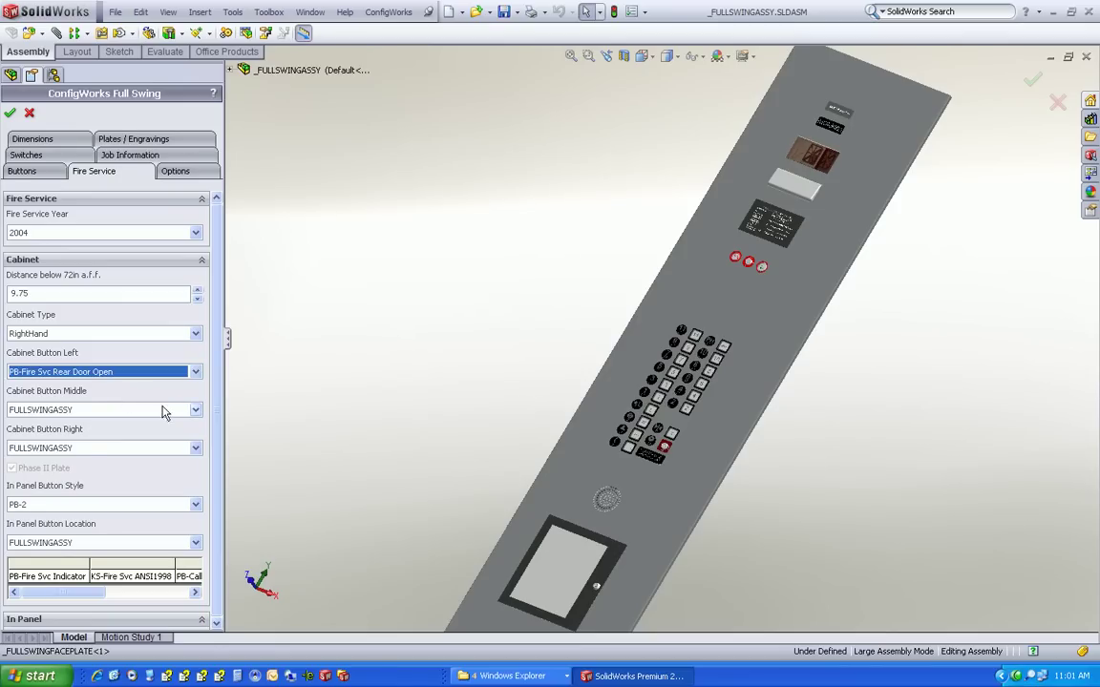
click(160, 410)
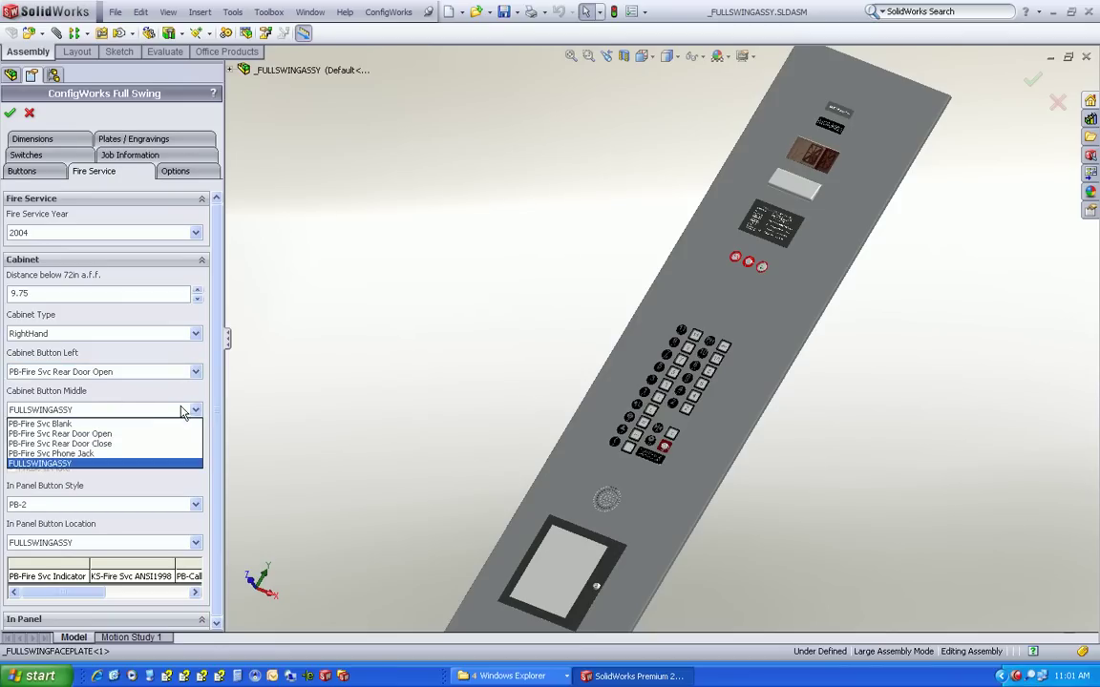
click(119, 444)
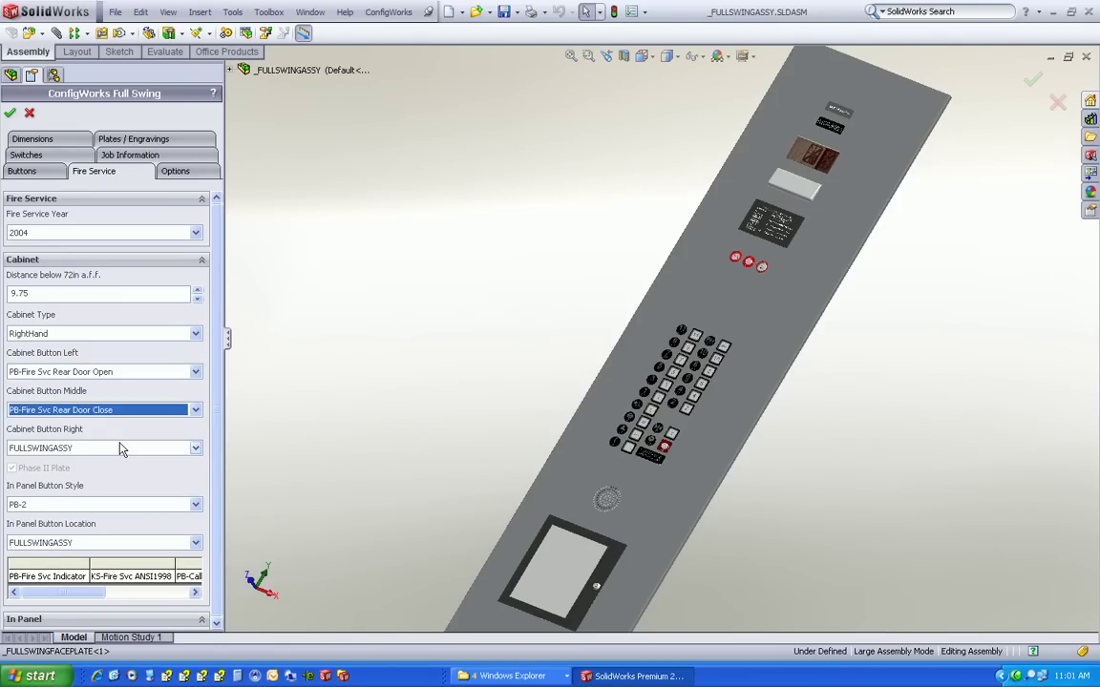
click(196, 448)
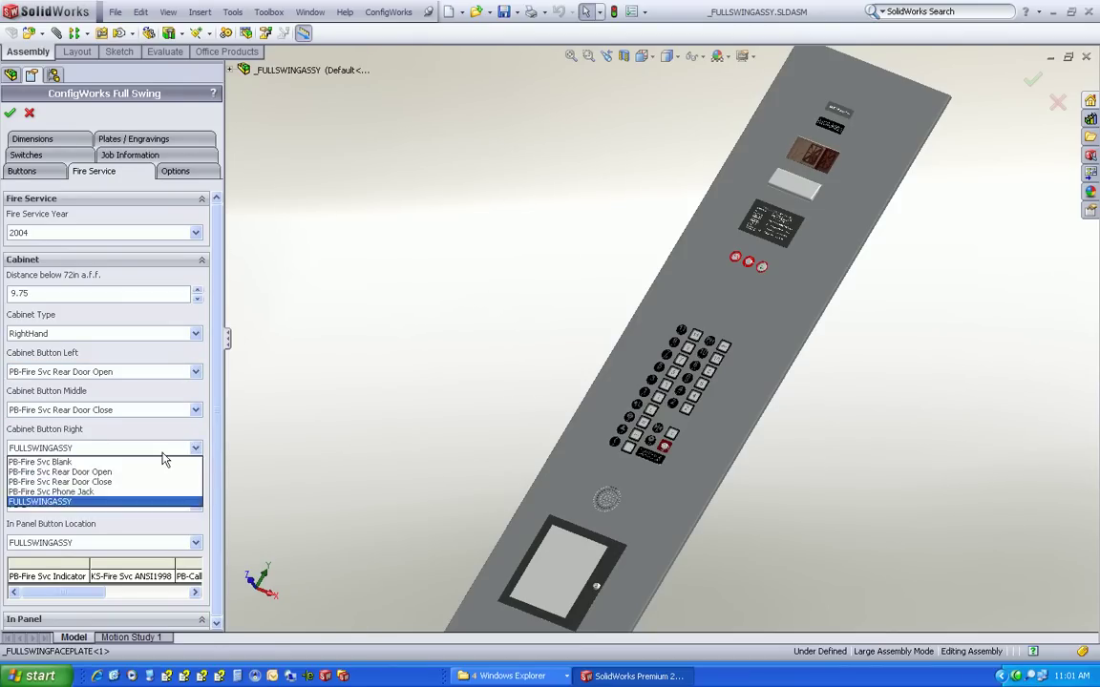
click(120, 492)
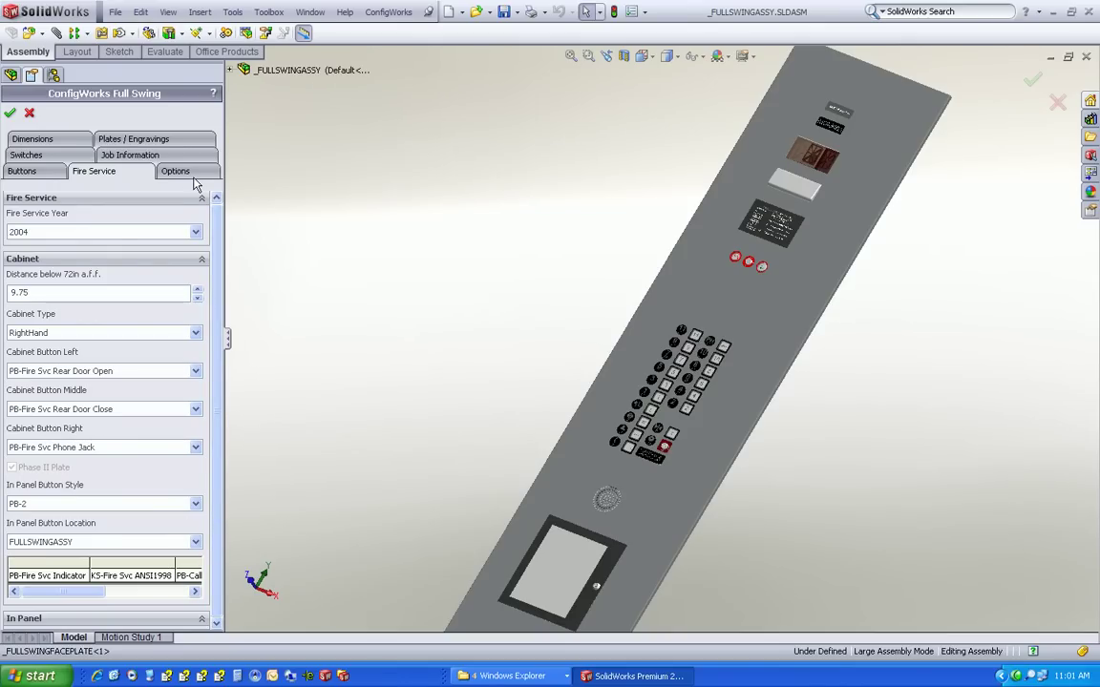
Set the in-panel fire service button location to Above Cabinet.
drag(98, 592, 69, 594)
click(195, 543)
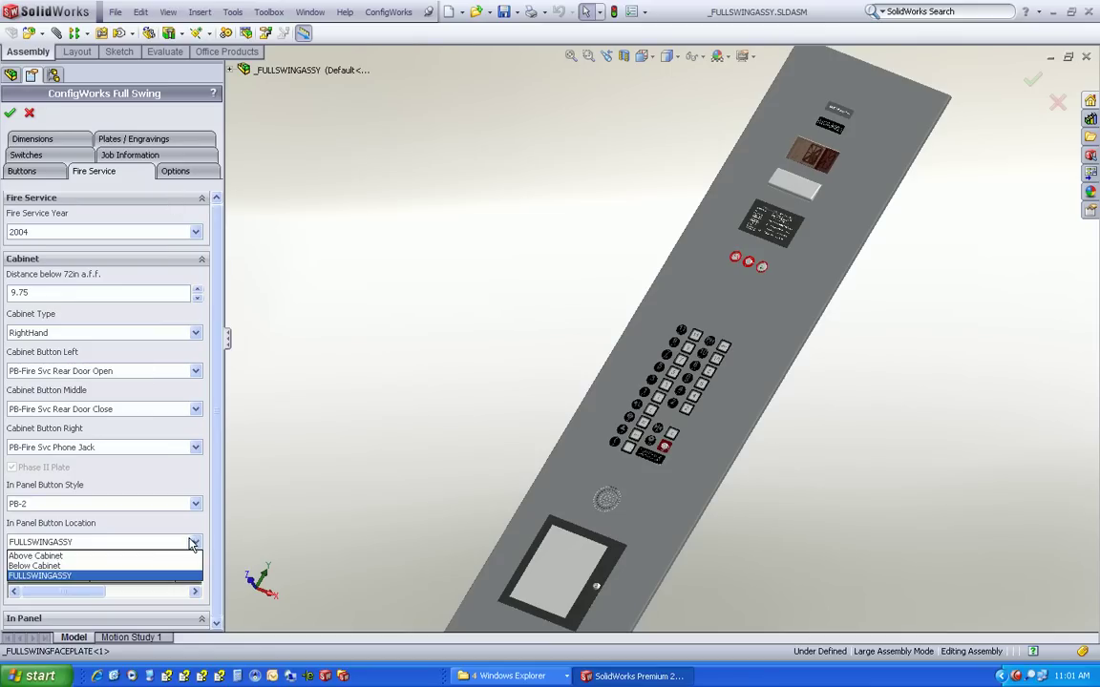
click(96, 558)
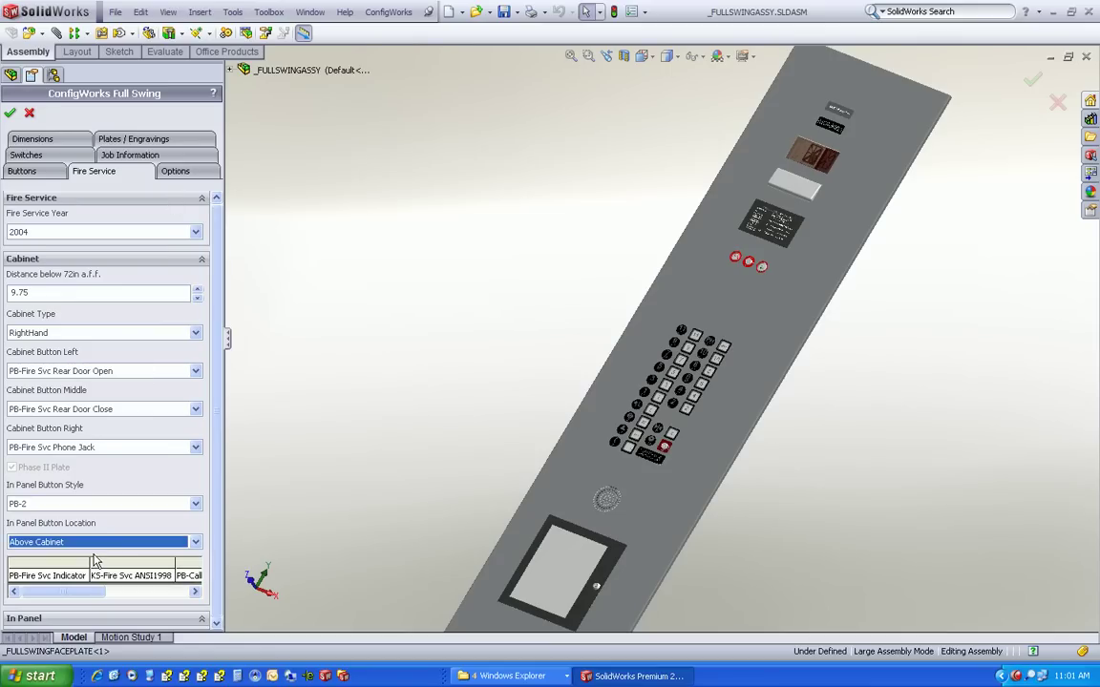
Set the digital PI device's style to DH310 and its character color to R.
click(176, 173)
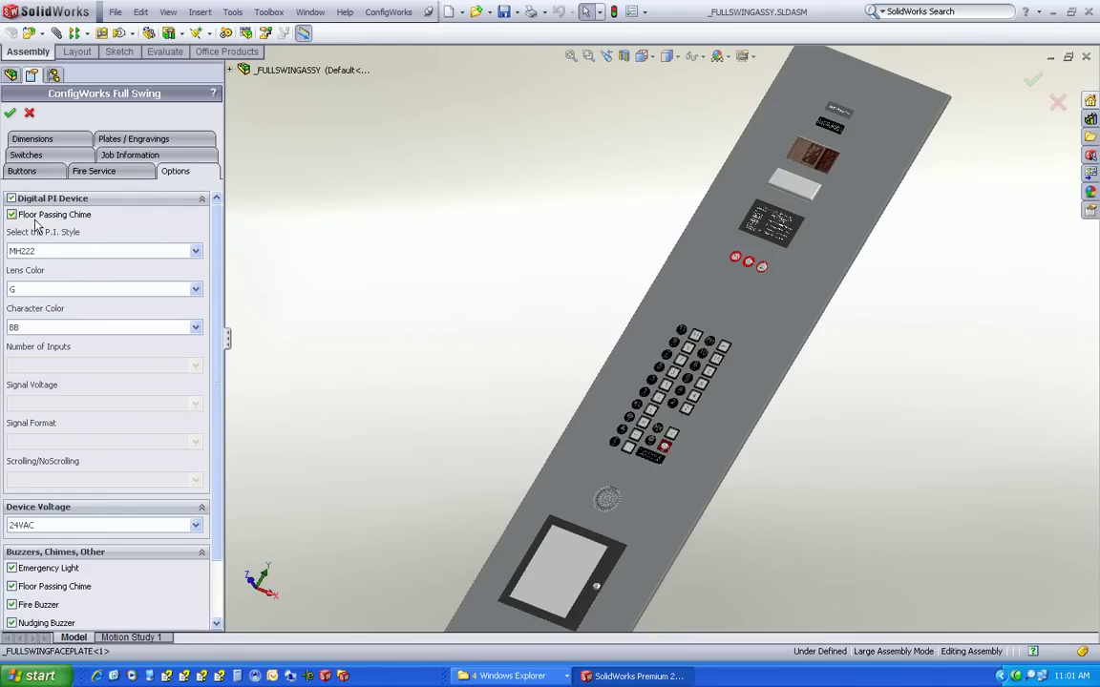
click(178, 252)
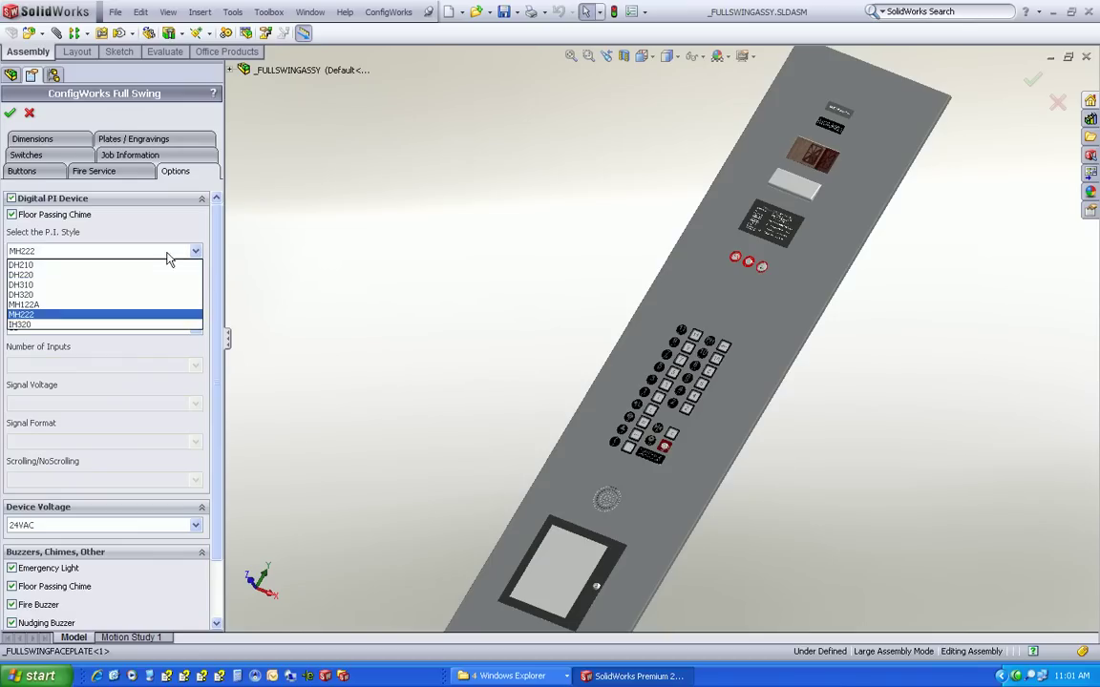
click(84, 286)
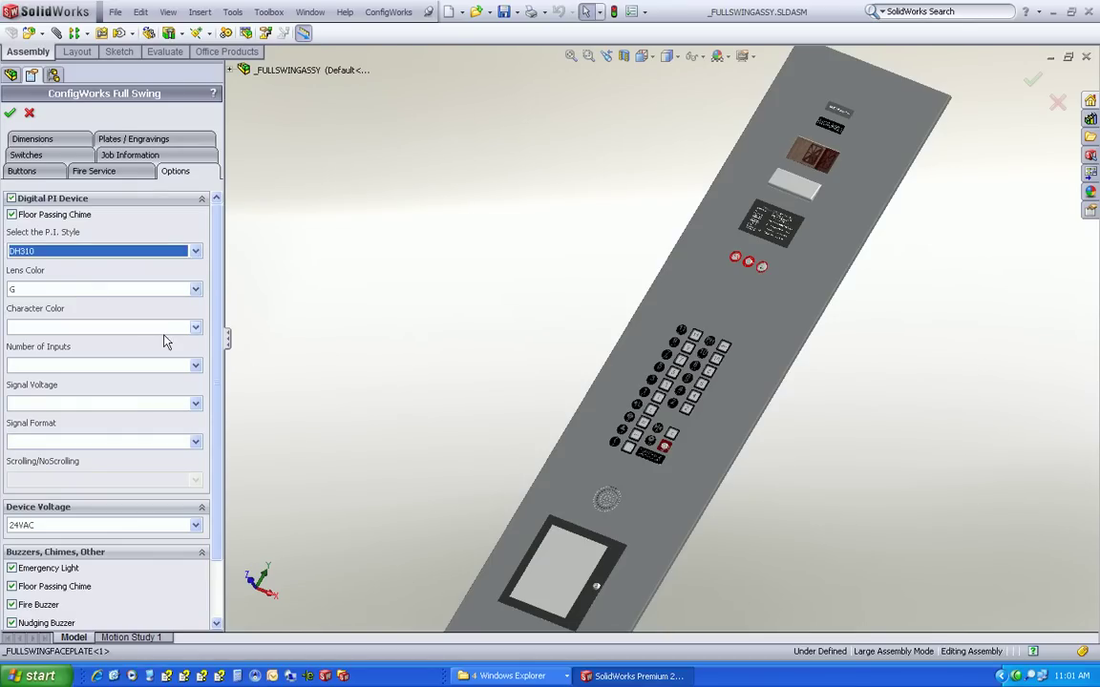
click(195, 328)
click(119, 351)
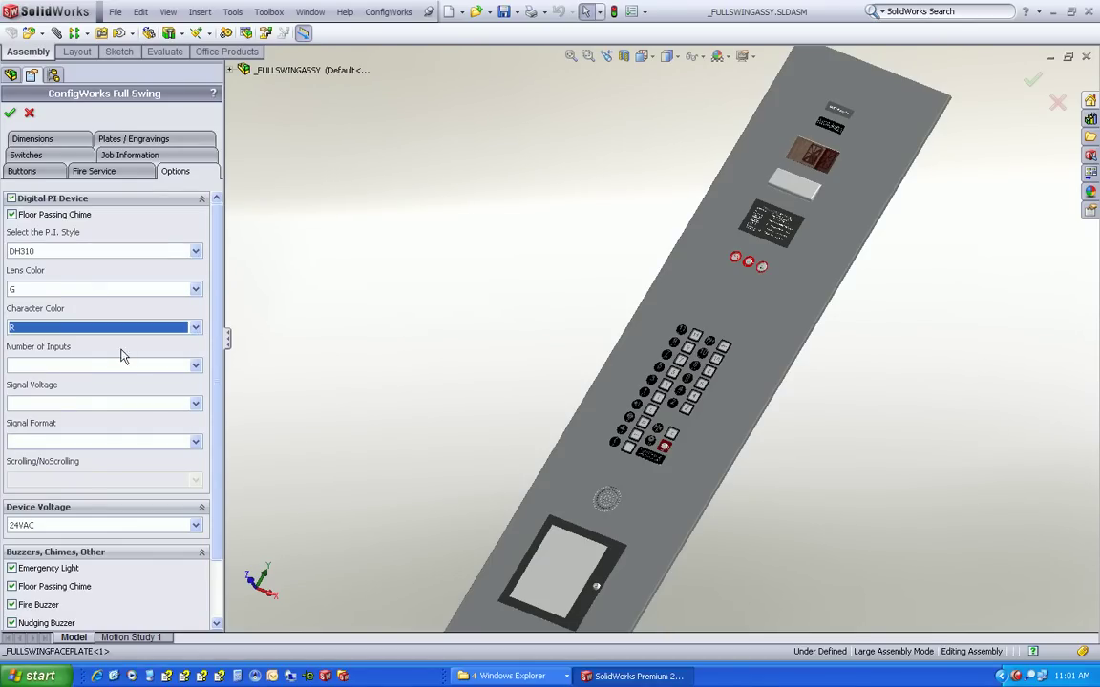
Set the PI device's number of inputs to M, signal voltage to B, and signal format to 3.
click(195, 367)
click(122, 401)
click(194, 404)
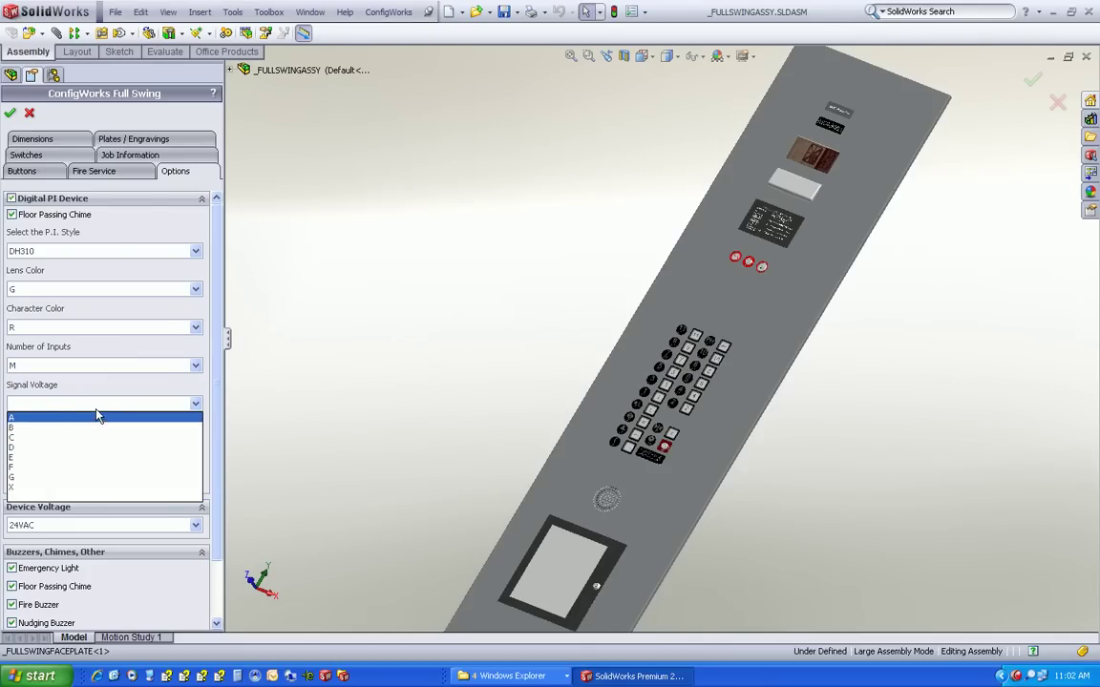
click(67, 429)
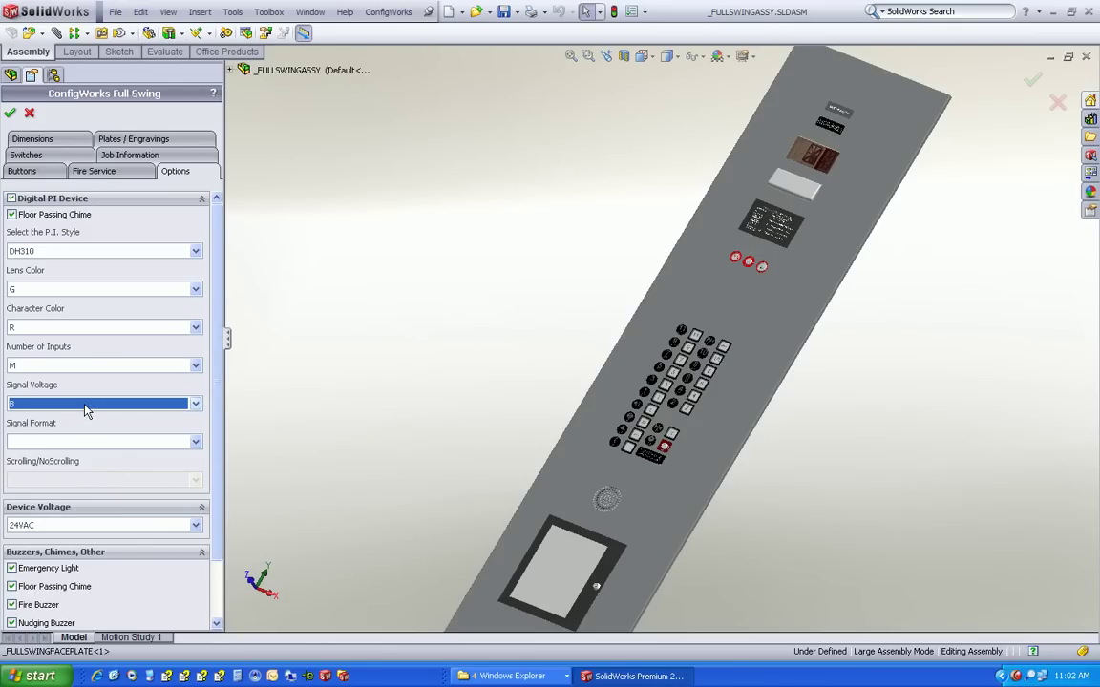
click(89, 442)
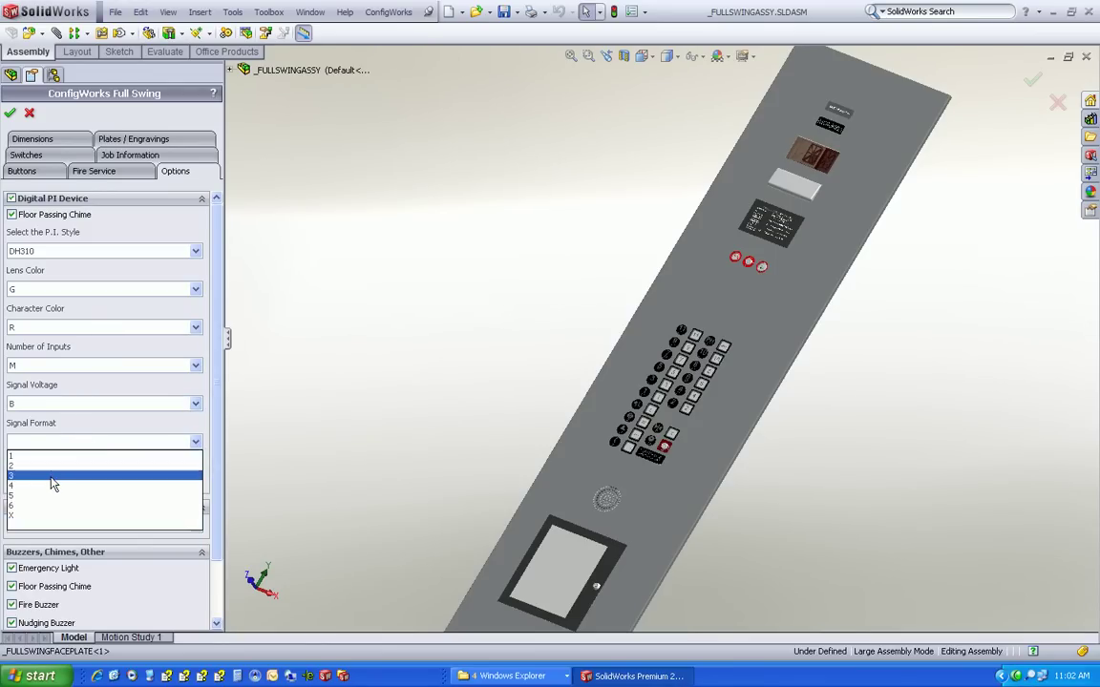
click(53, 478)
Inspect the rear of the panel assembly and set the phone style to WURTEC 11-933-01.
scroll(167, 501, down, 2)
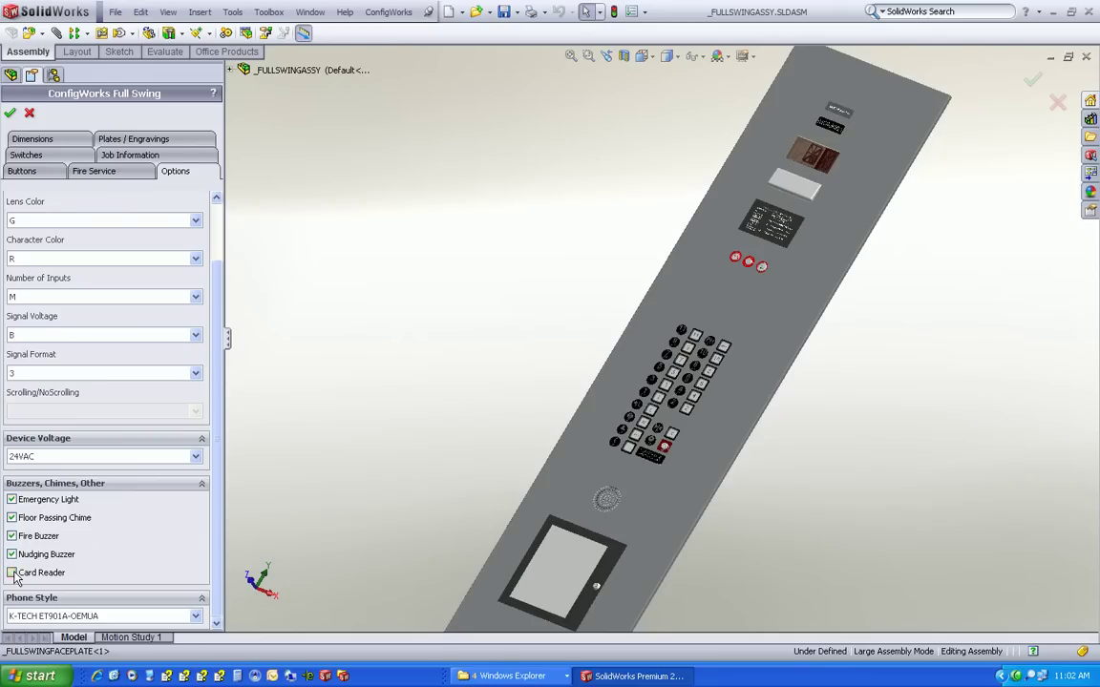
middle_drag(380, 448, 202, 283)
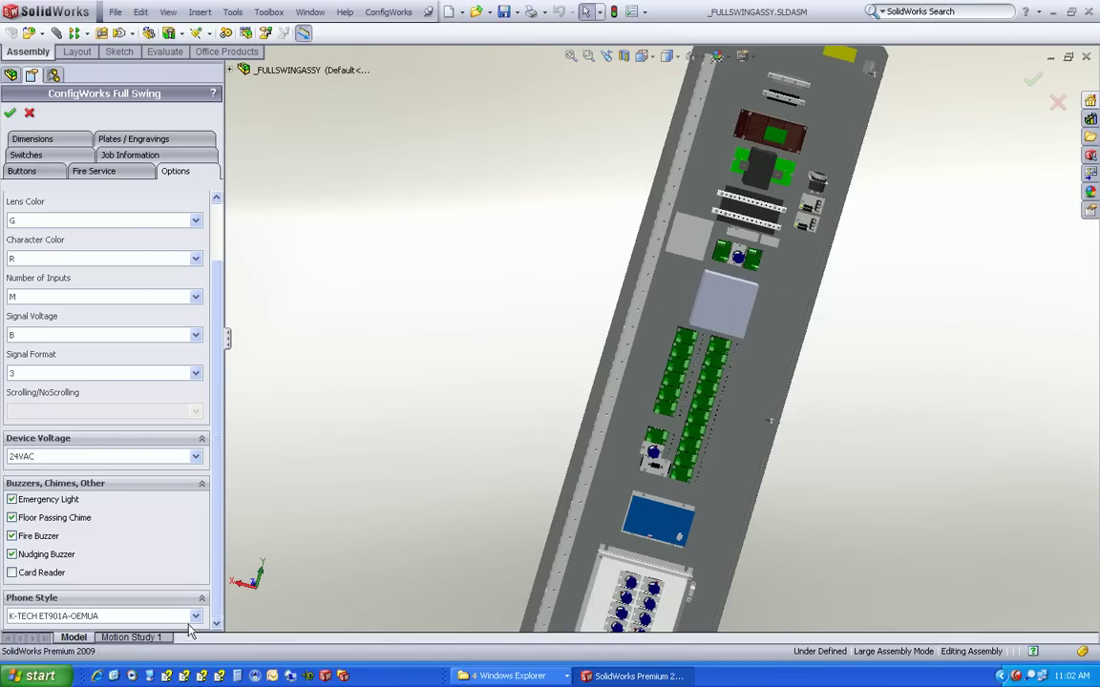
scroll(468, 535, up, 3)
scroll(705, 422, down, 3)
scroll(626, 458, down, 2)
middle_drag(613, 440, 506, 428)
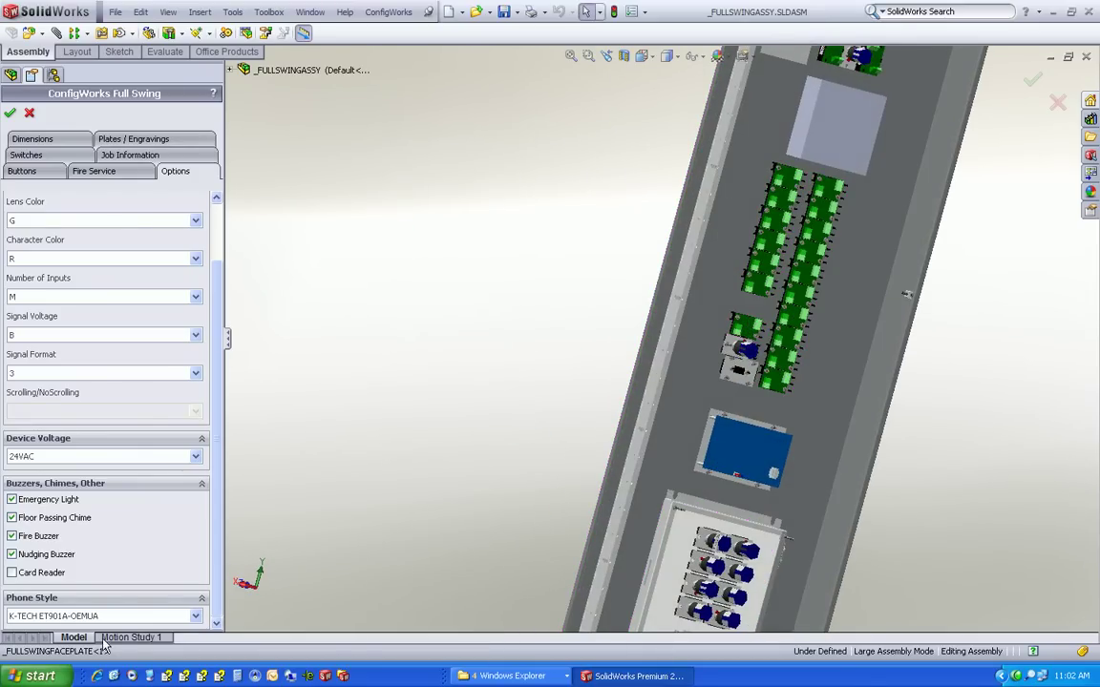
click(188, 619)
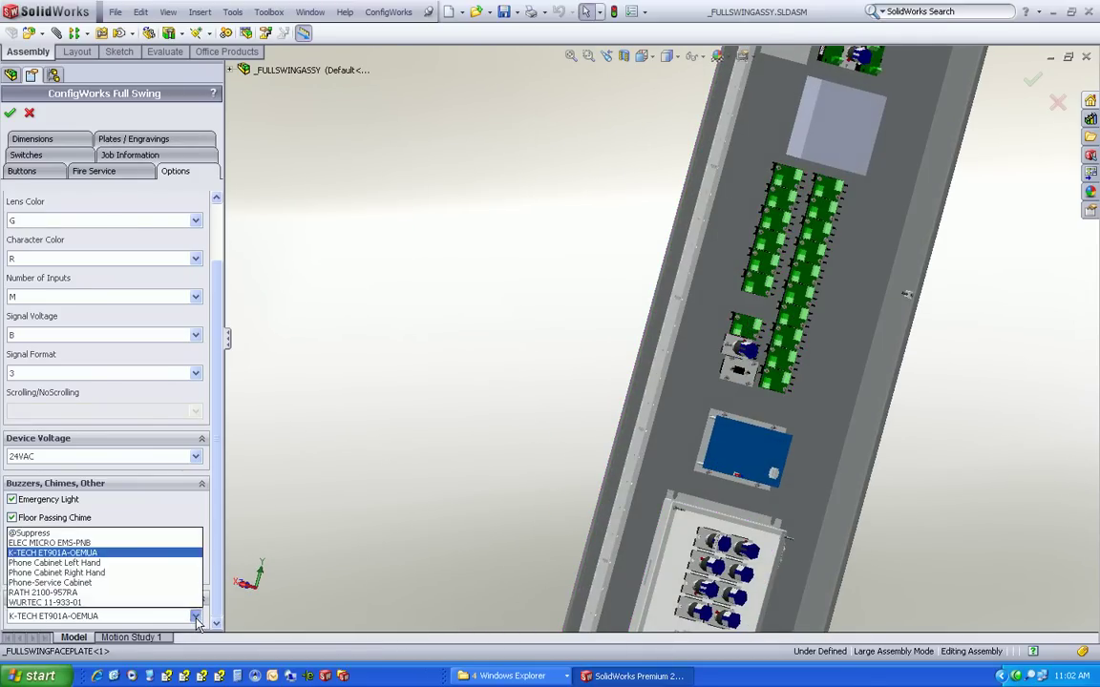
click(96, 604)
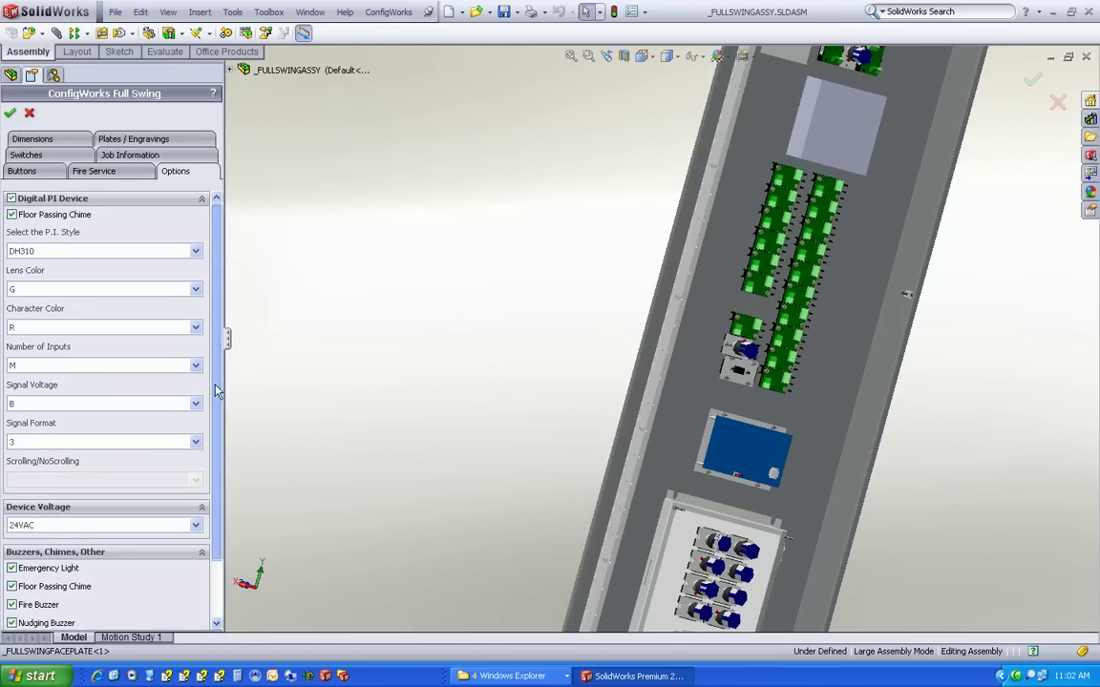
Disable the service cabinet and enable the in-panel key switches.
click(63, 152)
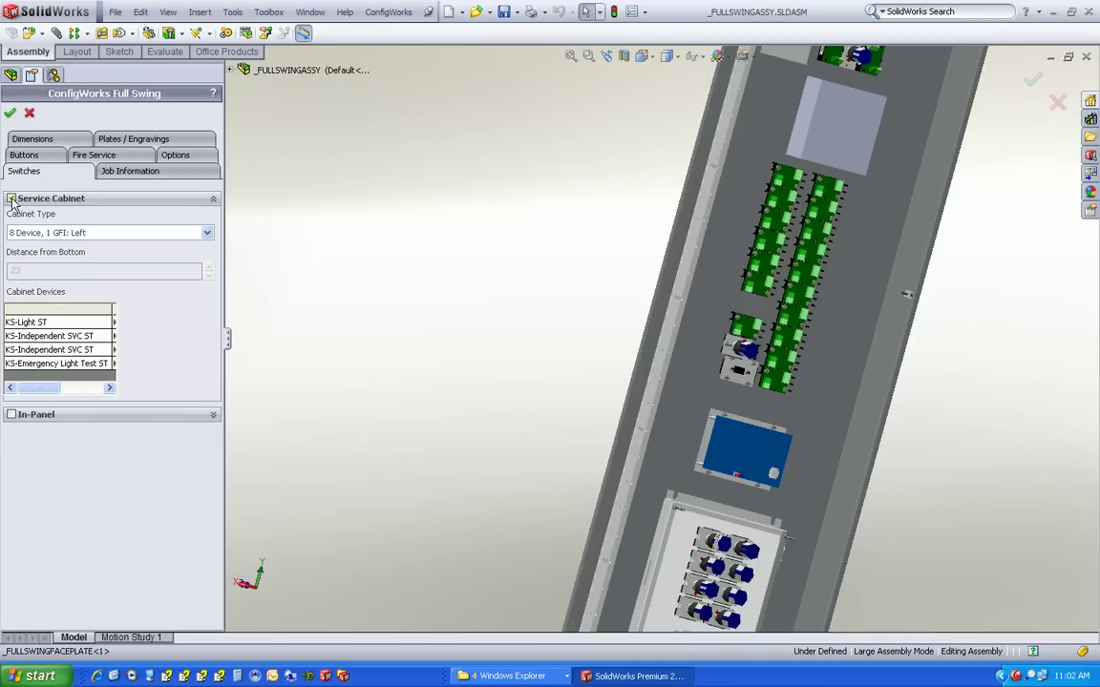
click(206, 233)
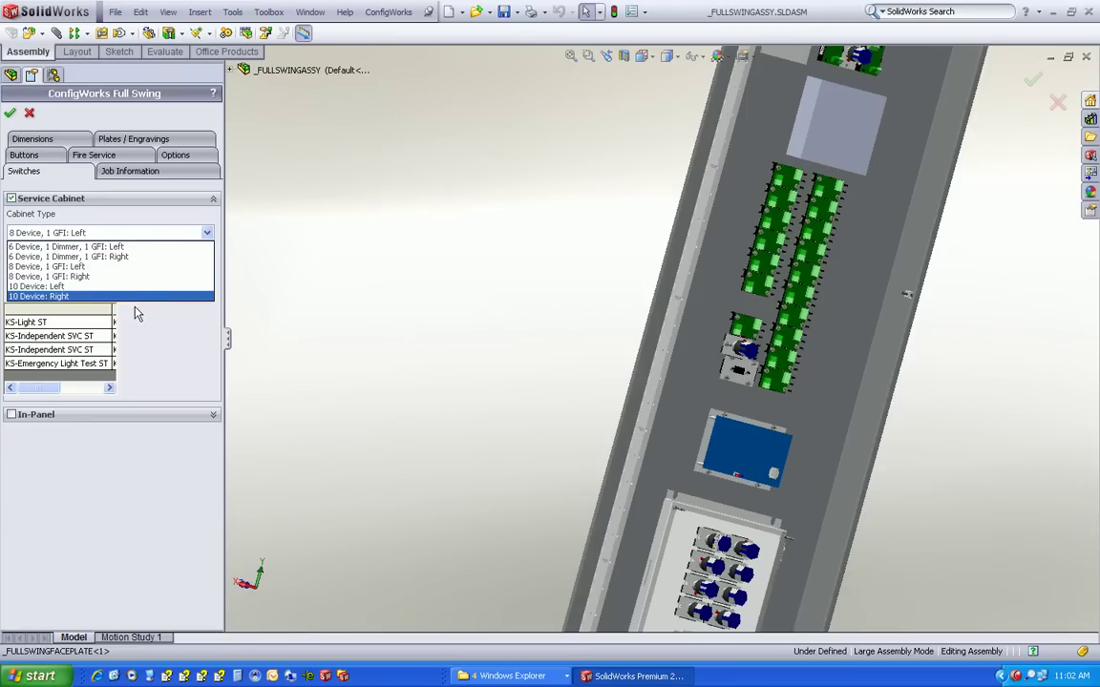
click(11, 198)
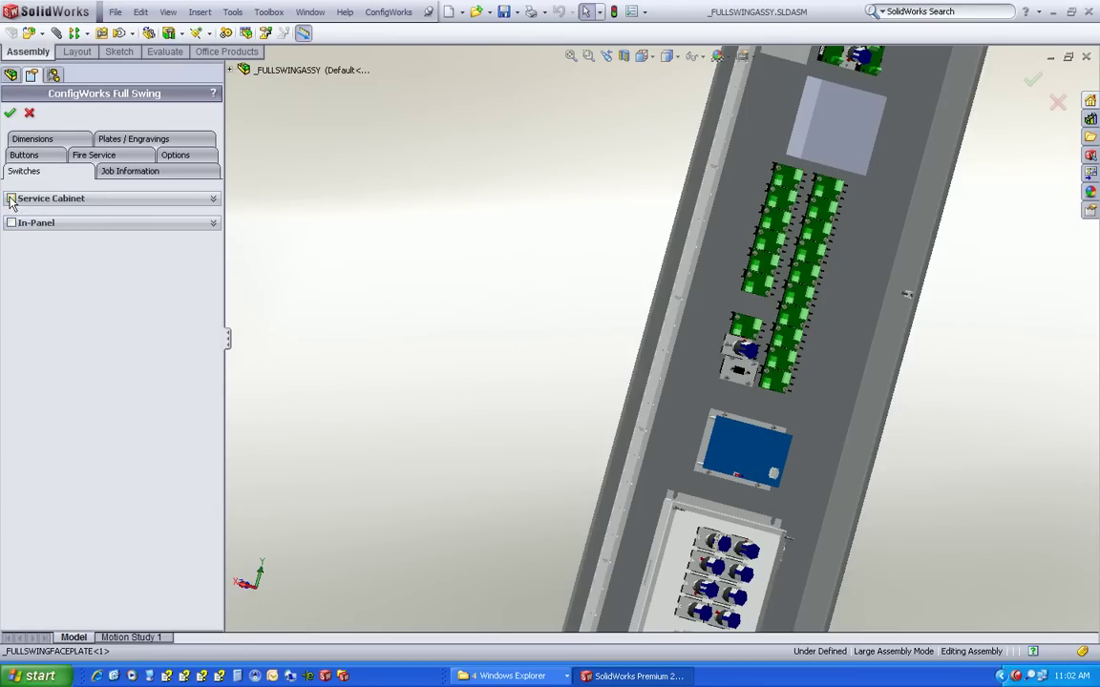
click(12, 222)
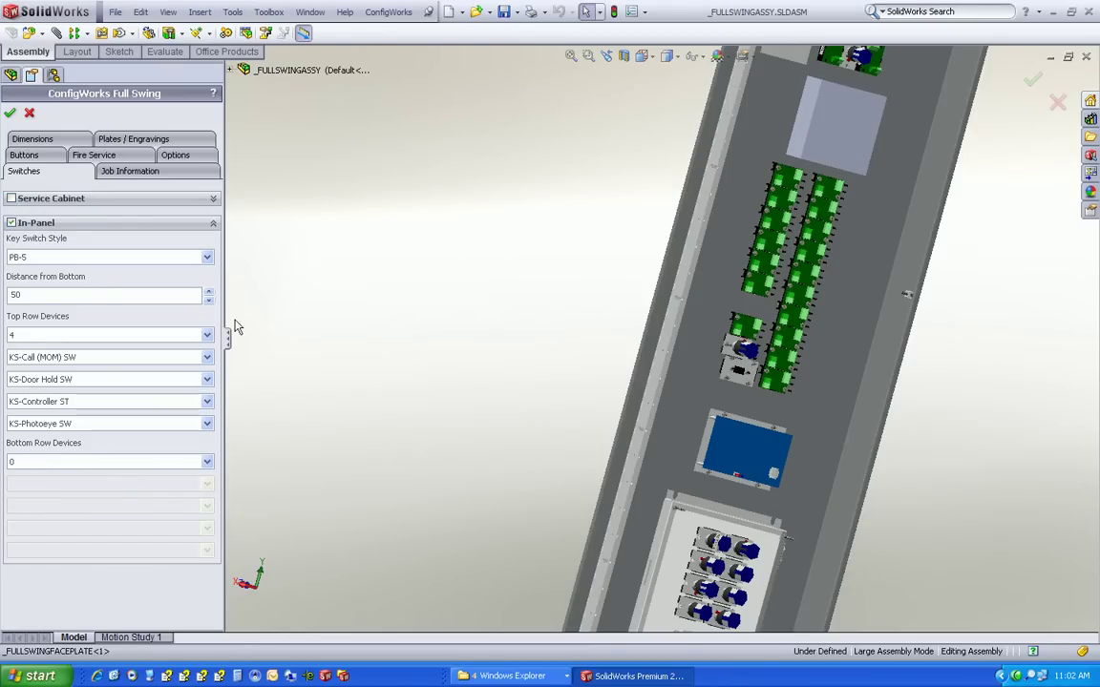
scroll(479, 506, up, 2)
middle_drag(484, 490, 714, 555)
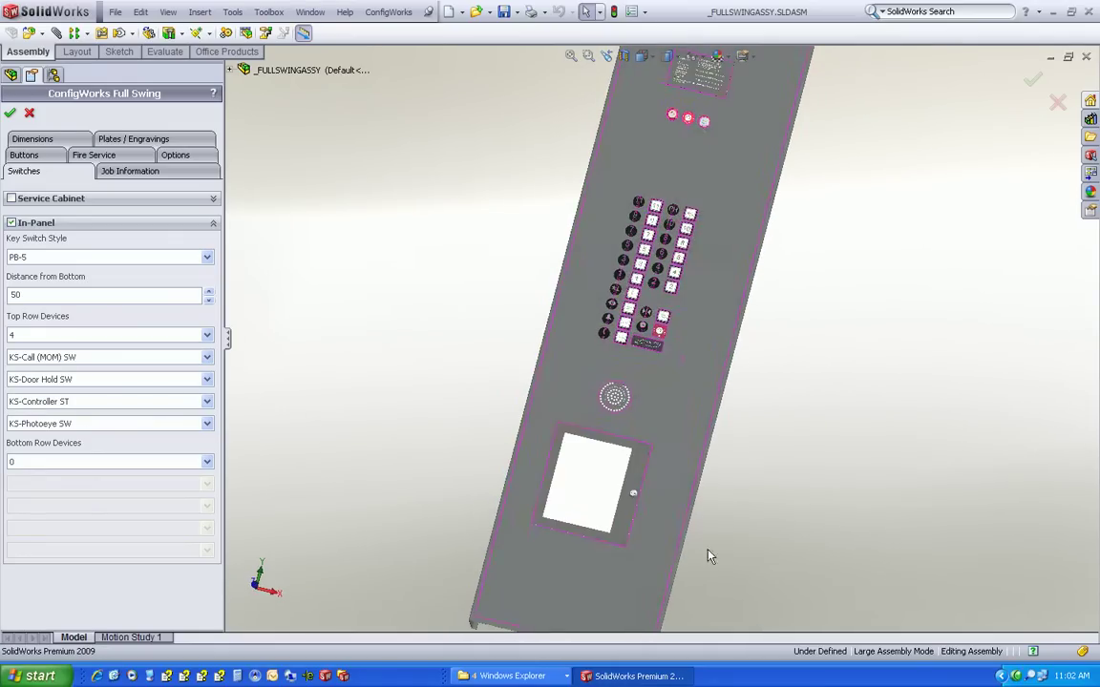
scroll(621, 402, down, 2)
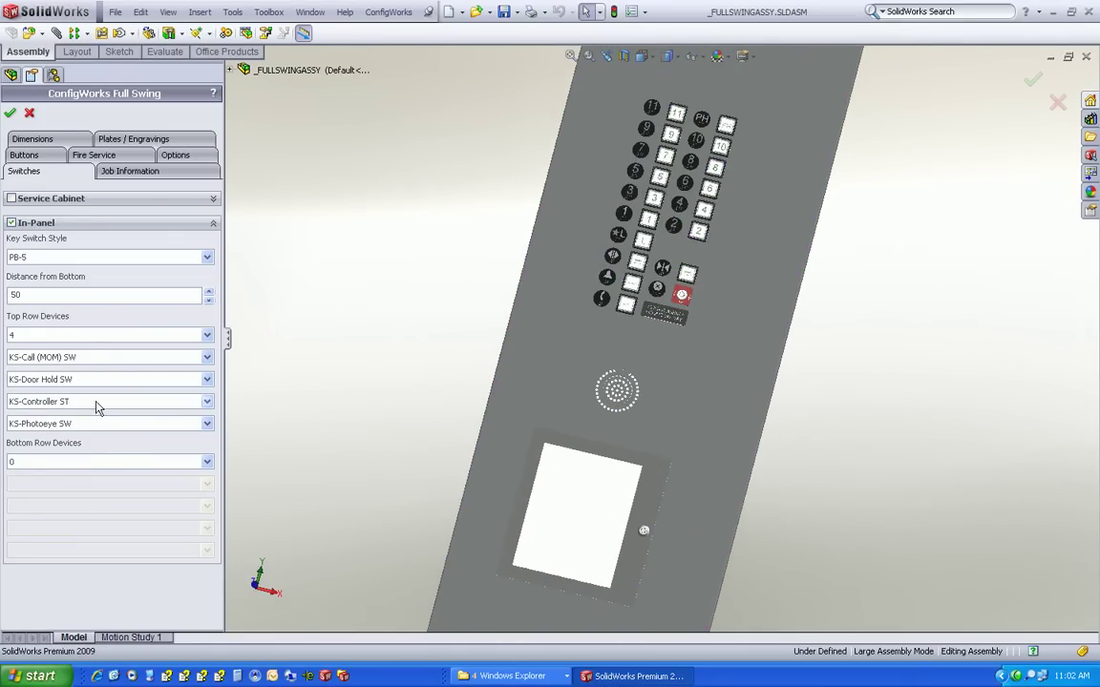
Review the in-panel device choices and the material options in the job information.
click(207, 465)
click(206, 463)
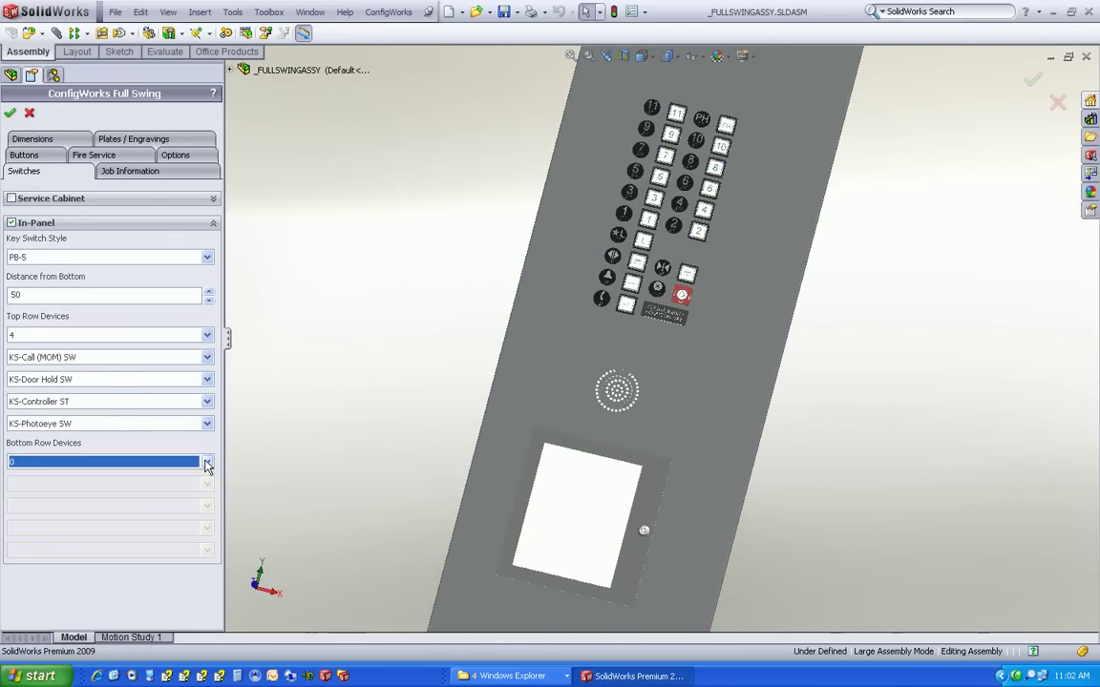
click(207, 358)
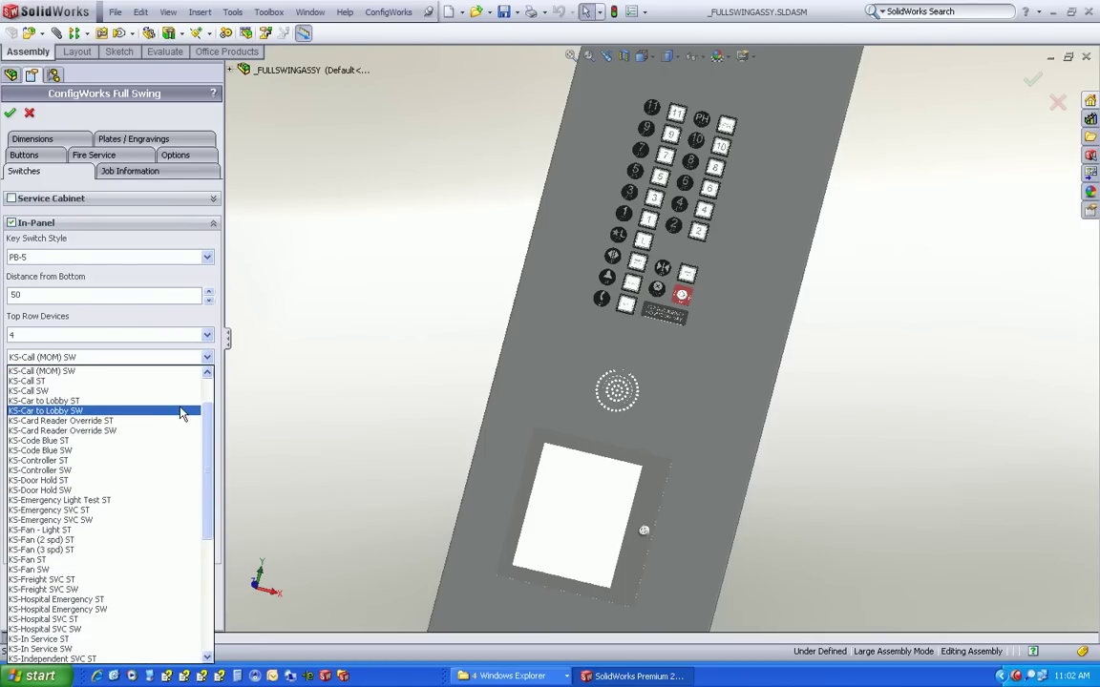
click(145, 320)
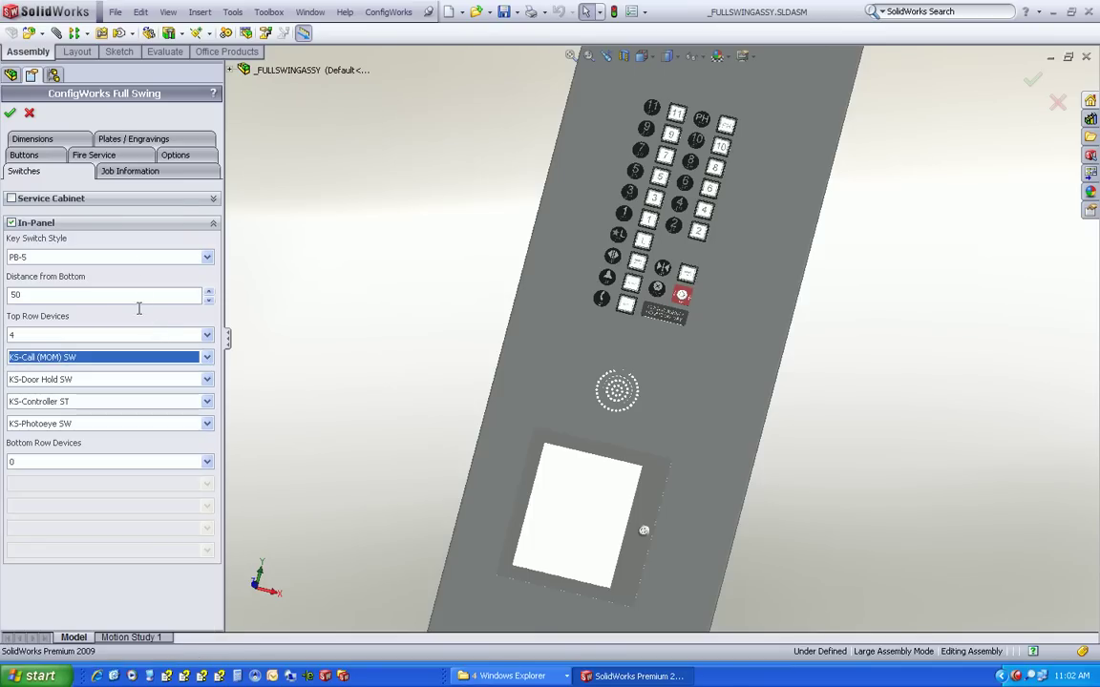
click(142, 170)
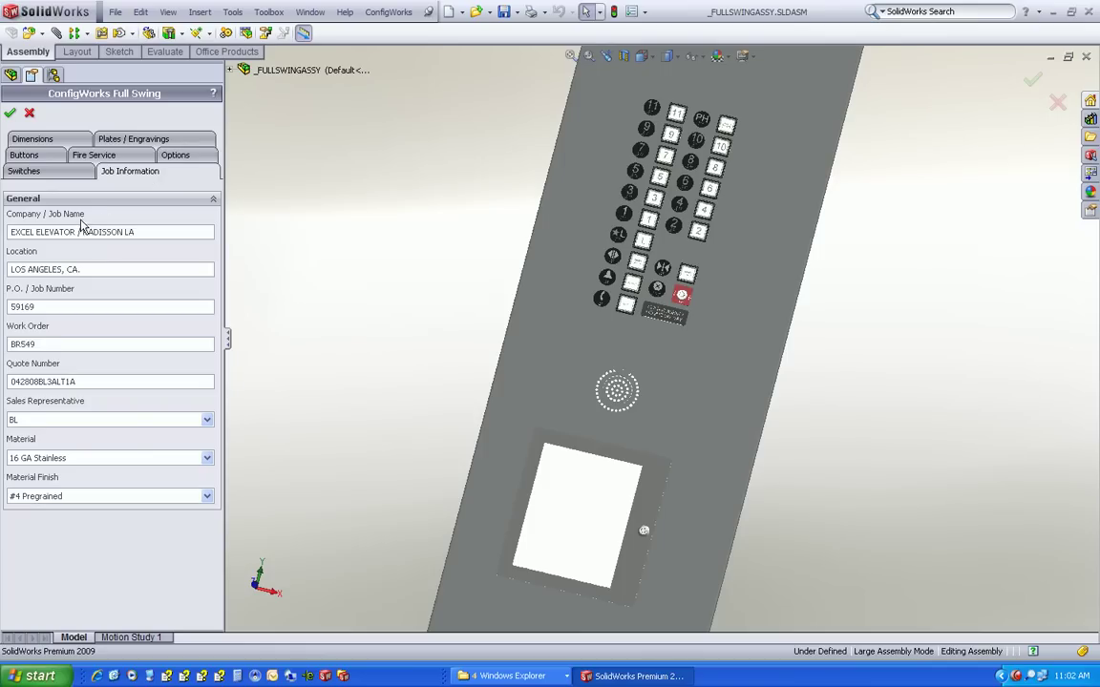
click(207, 458)
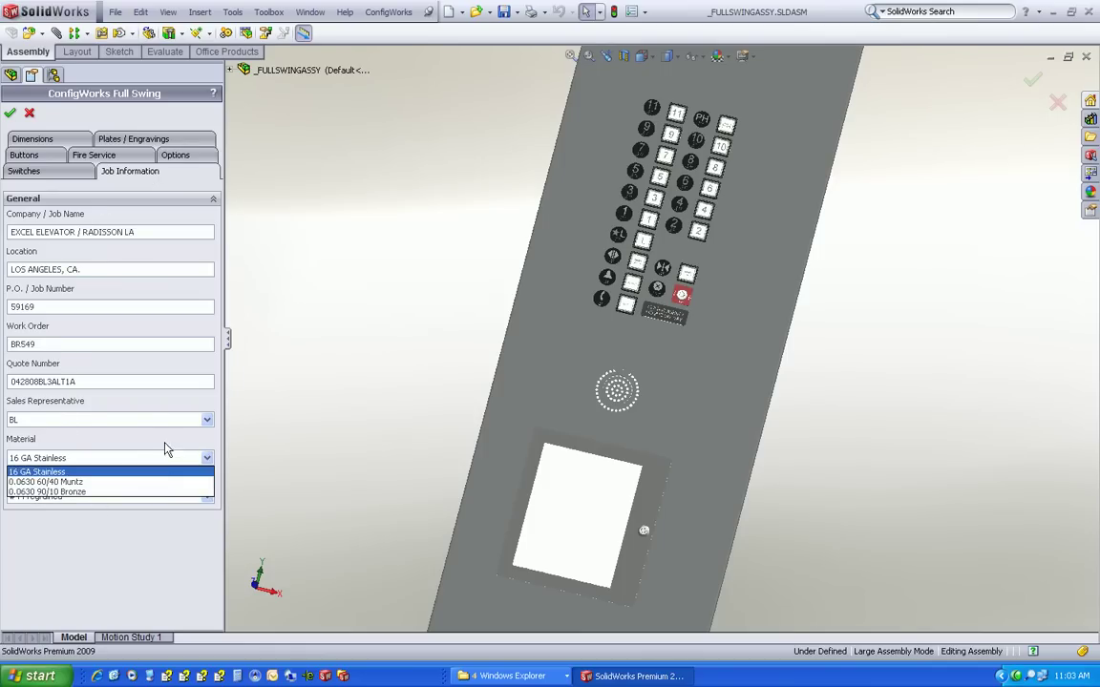
click(164, 460)
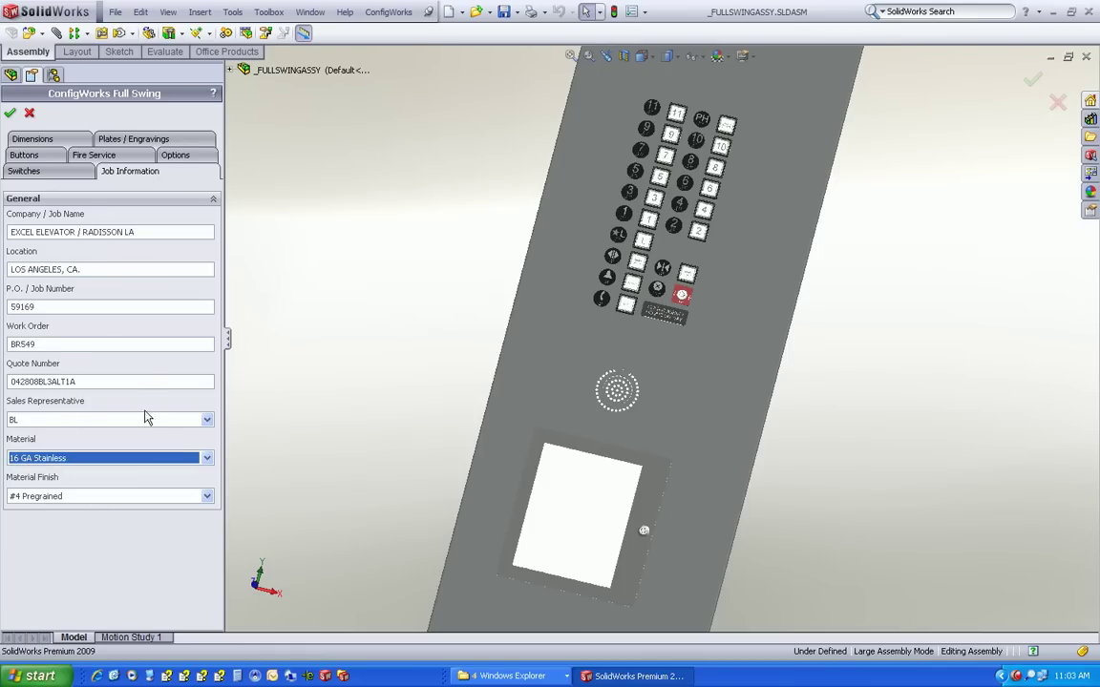
Remove the emergency light from the panel's buzzer and chime options.
click(175, 156)
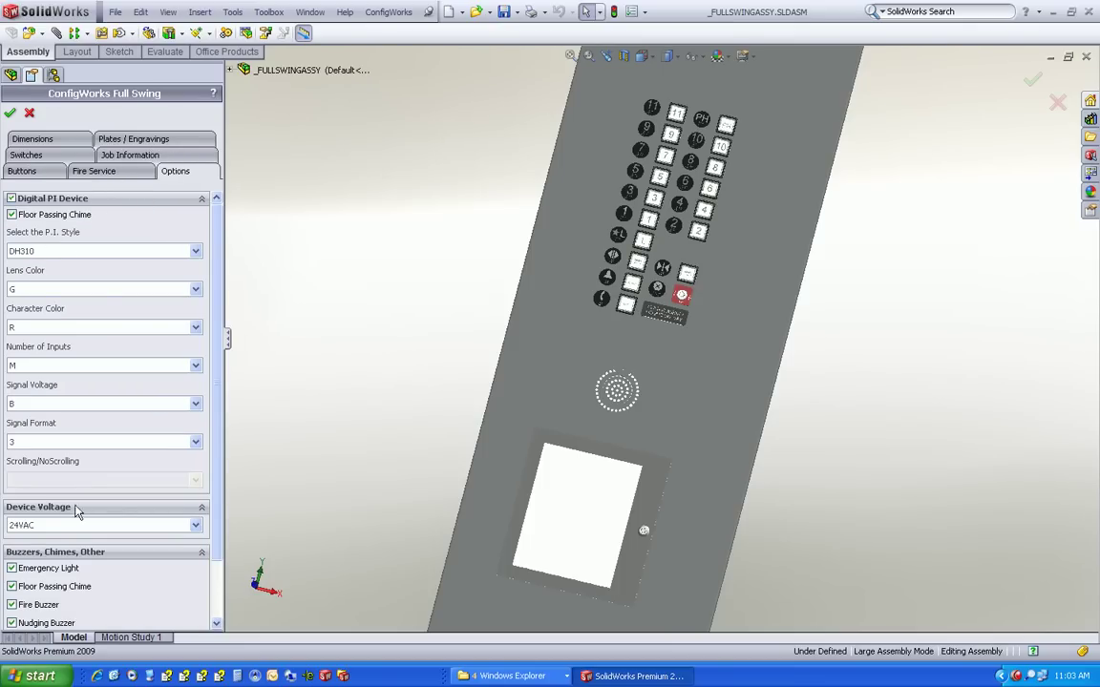
click(12, 569)
scroll(528, 206, up, 5)
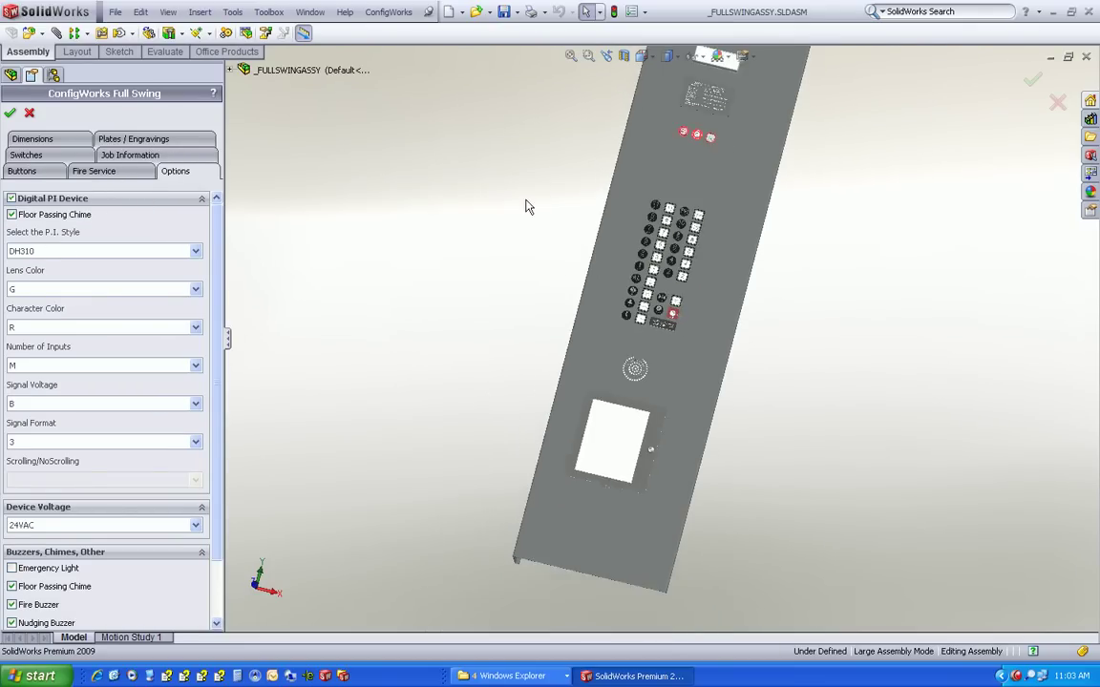
scroll(714, 231, down, 5)
scroll(714, 232, down, 2)
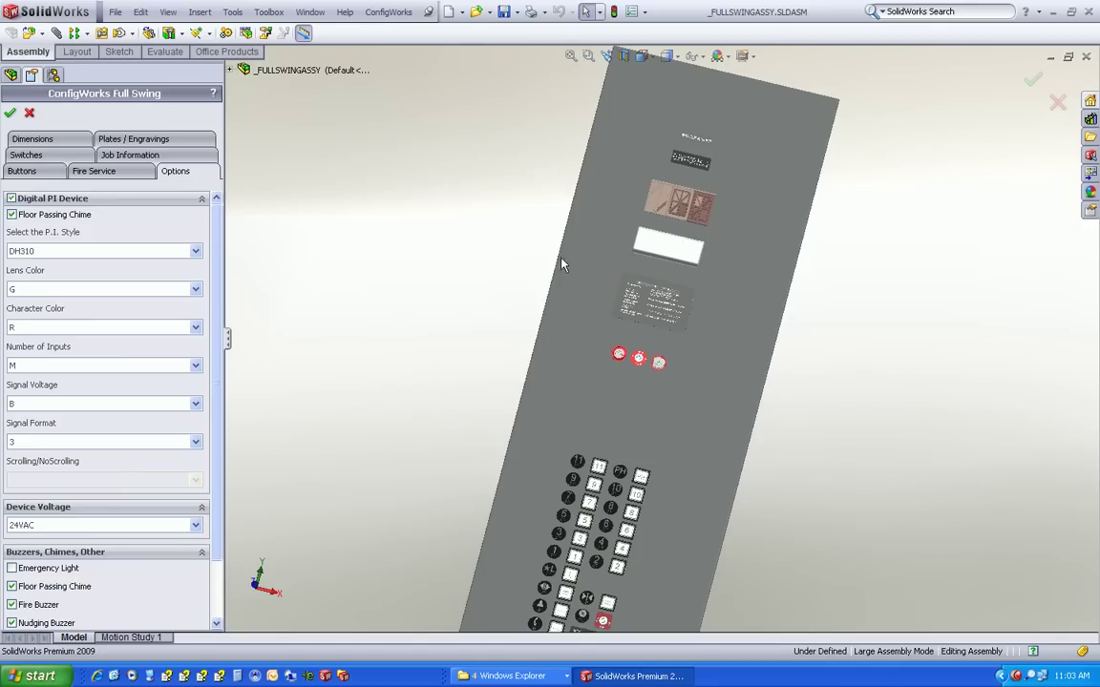
Enable the capacity plate, and exclude the elevator number plate and certificate window.
click(101, 137)
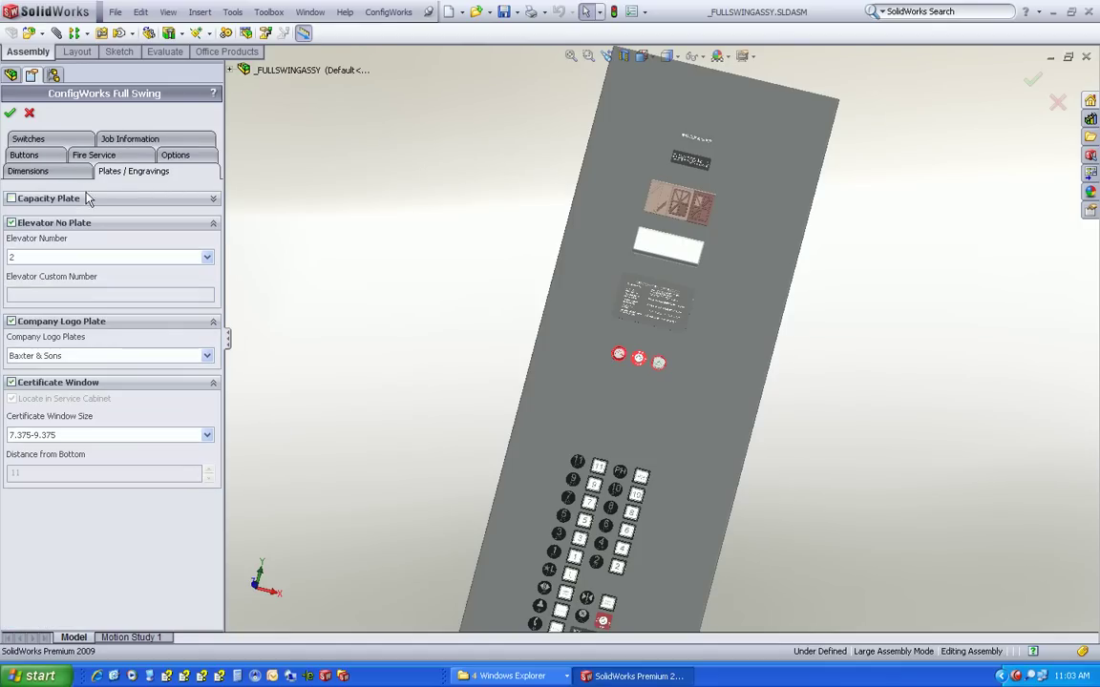
click(11, 199)
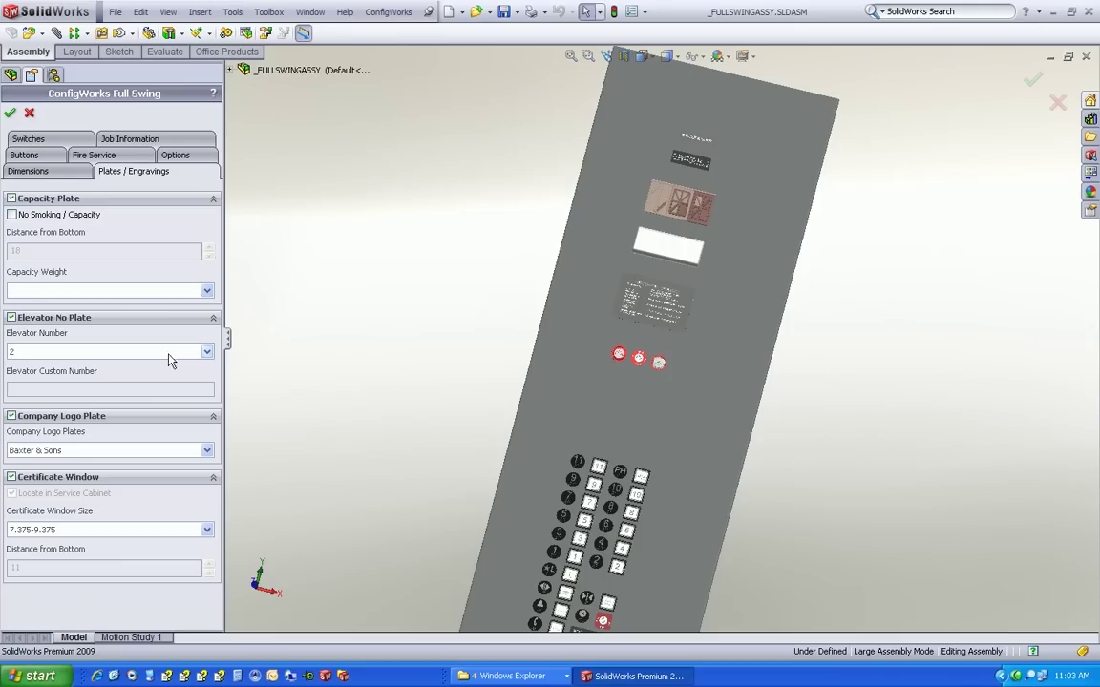
click(206, 351)
click(206, 351)
click(11, 318)
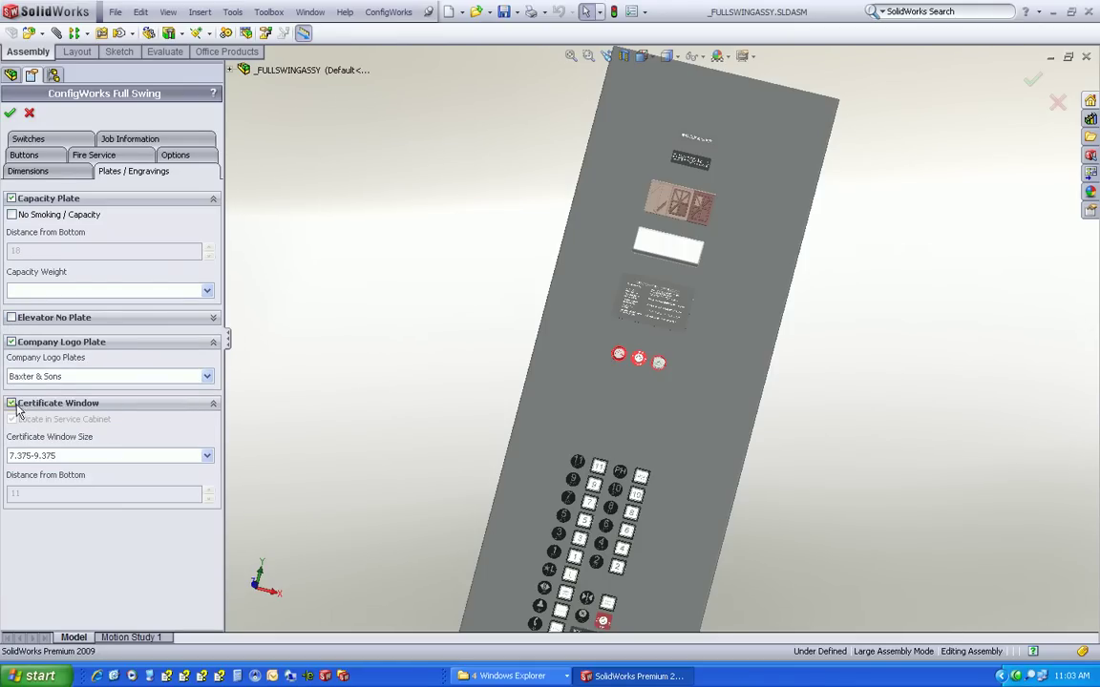
click(12, 405)
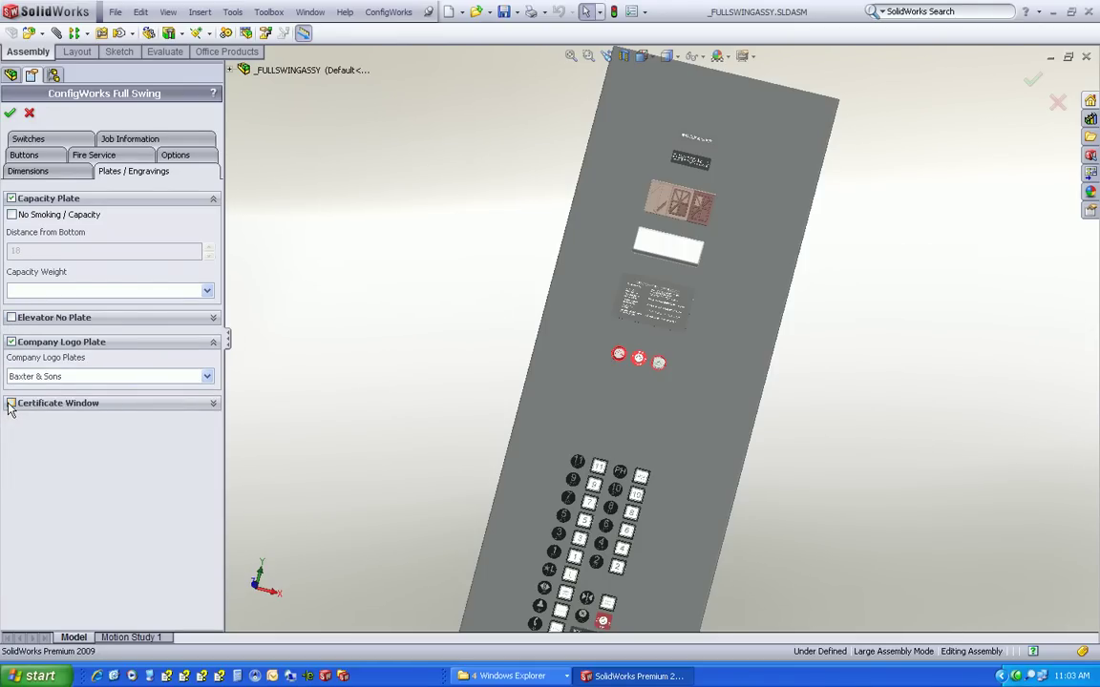
Set the front panel height to 79, run the configuration, and dismiss the completion message.
click(39, 170)
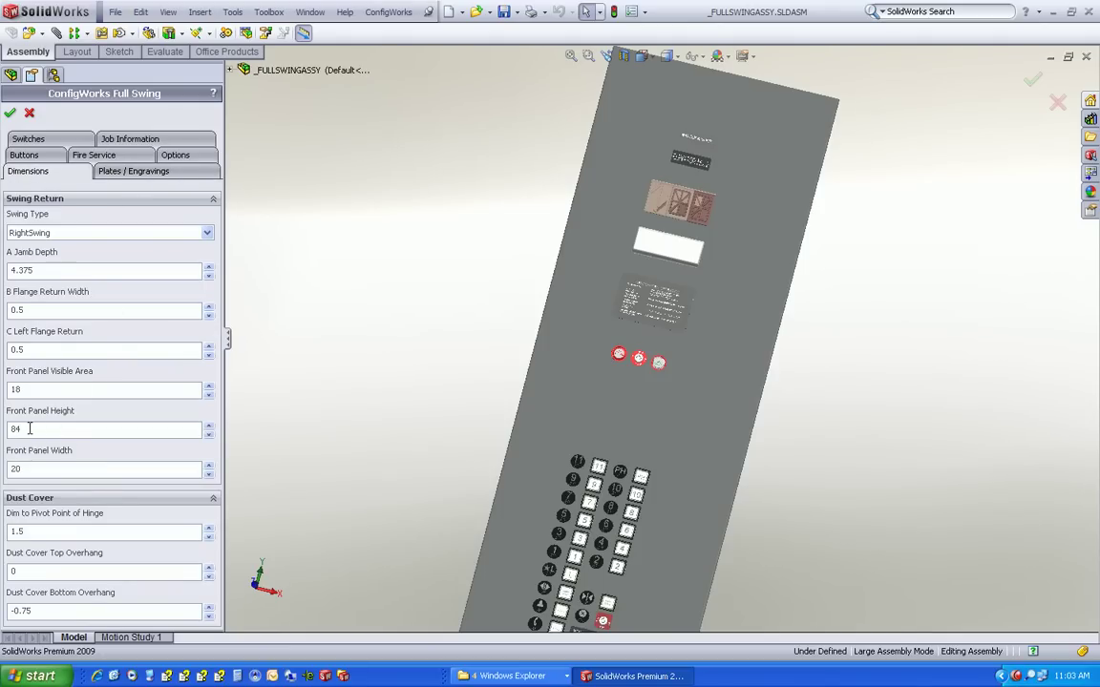
drag(23, 429, 7, 431)
text(79)
click(11, 114)
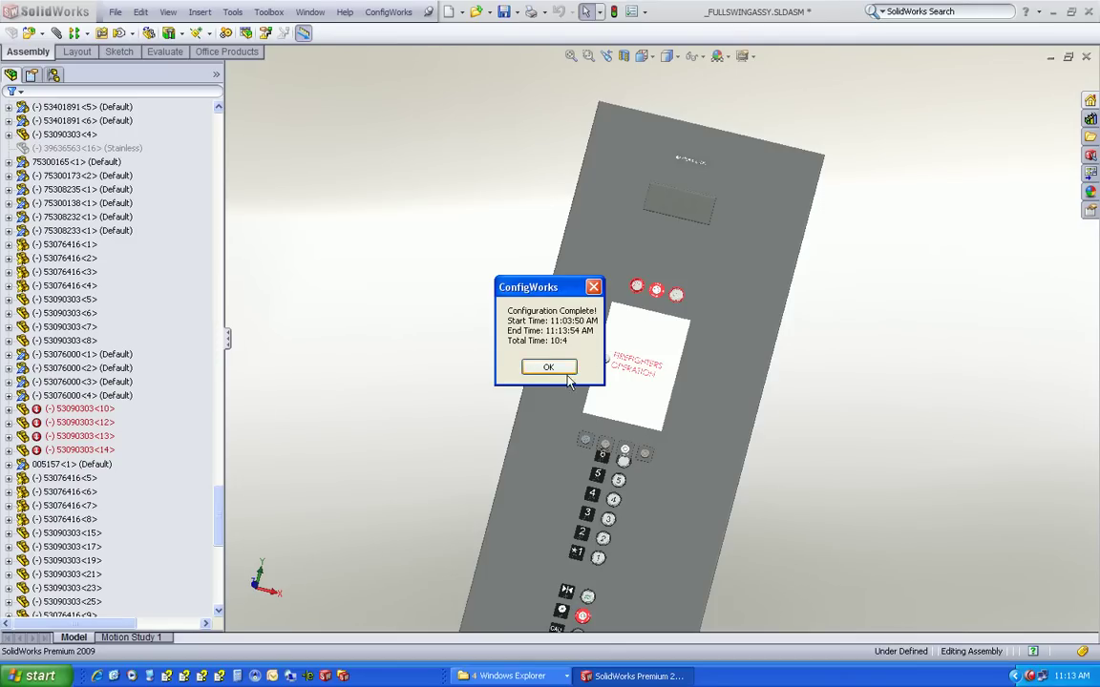
click(549, 368)
Examine the devices mounted on the rear of the reconfigured panel assembly.
middle_drag(687, 471, 672, 516)
scroll(638, 542, down, 3)
scroll(628, 545, up, 3)
scroll(672, 535, down, 5)
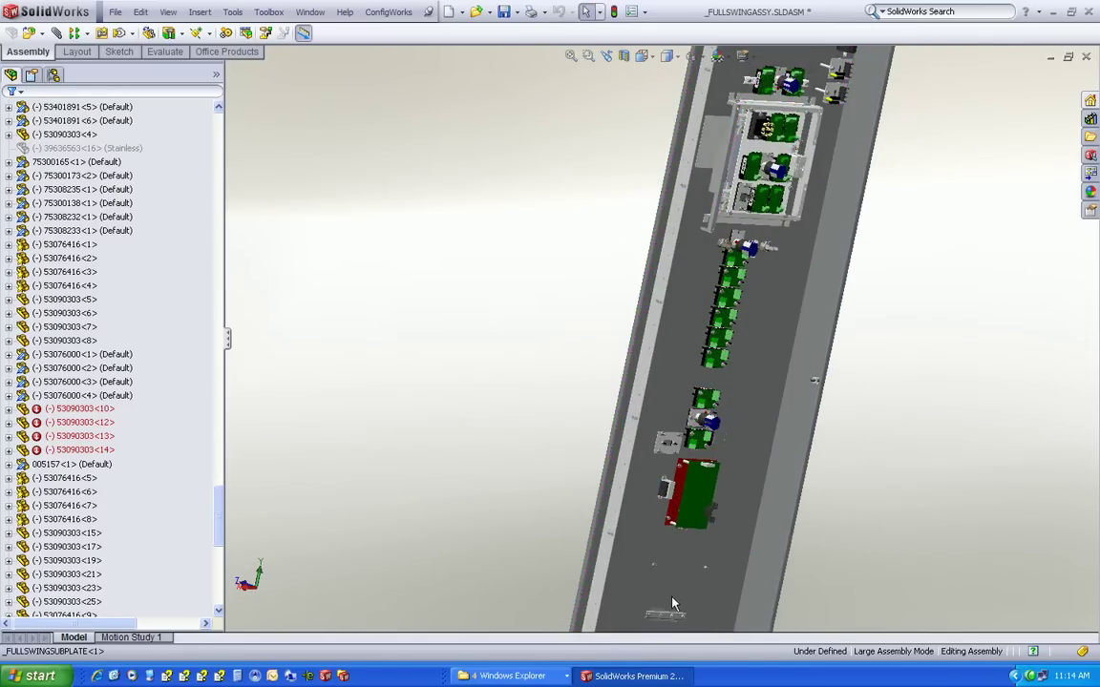
scroll(686, 477, up, 5)
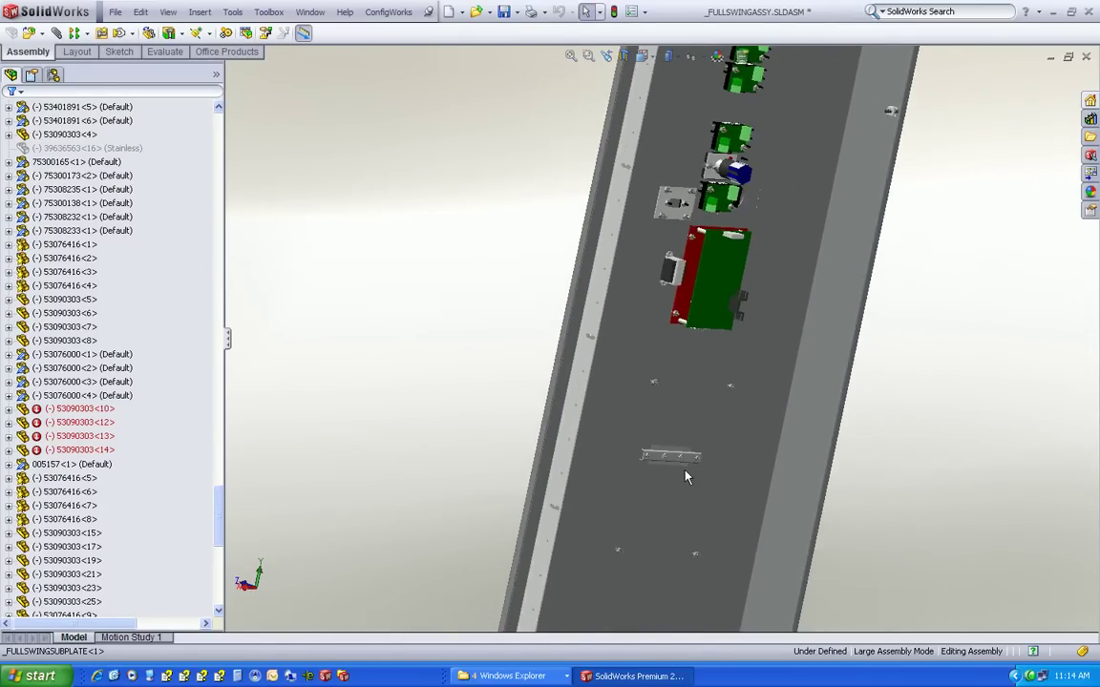
Examine the fire service cabinet, buzzers and floor passing chime on the back of the panel, including in a straight rear view.
scroll(703, 279, up, 2)
middle_drag(619, 293, 756, 318)
scroll(669, 199, up, 3)
scroll(668, 198, down, 5)
middle_drag(658, 271, 550, 249)
scroll(859, 196, down, 5)
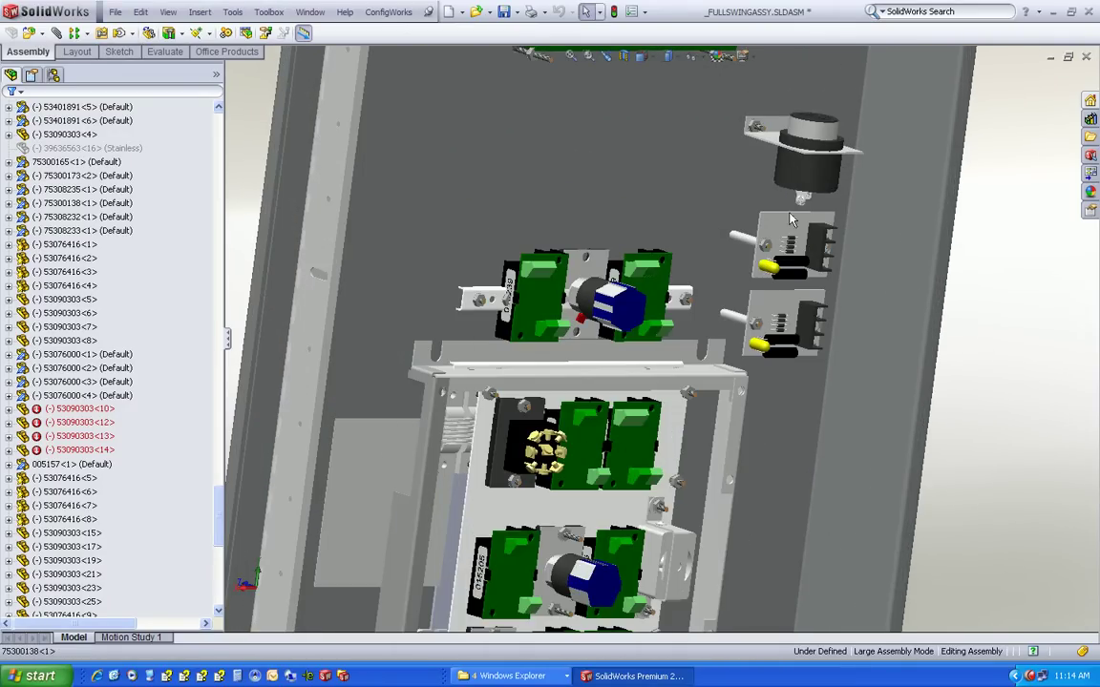
scroll(704, 437, up, 2)
key(ctrl+2)
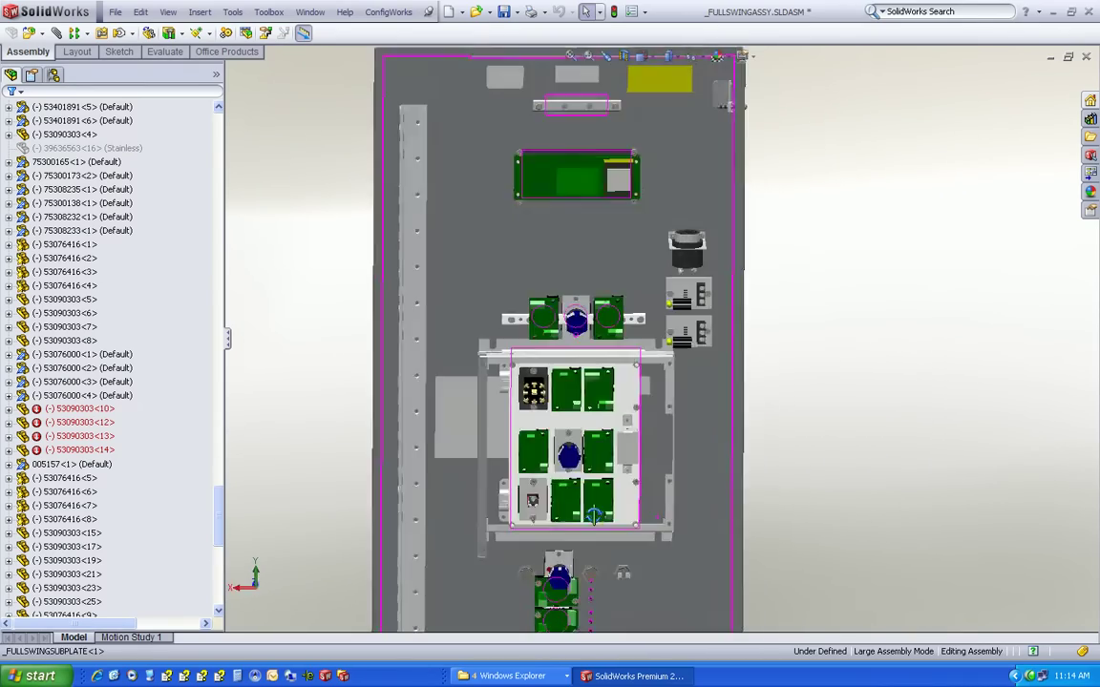
View the front of the panel and inspect the capacity plate up close.
key(ctrl+1)
middle_drag(859, 401, 635, 559)
scroll(646, 550, up, 2)
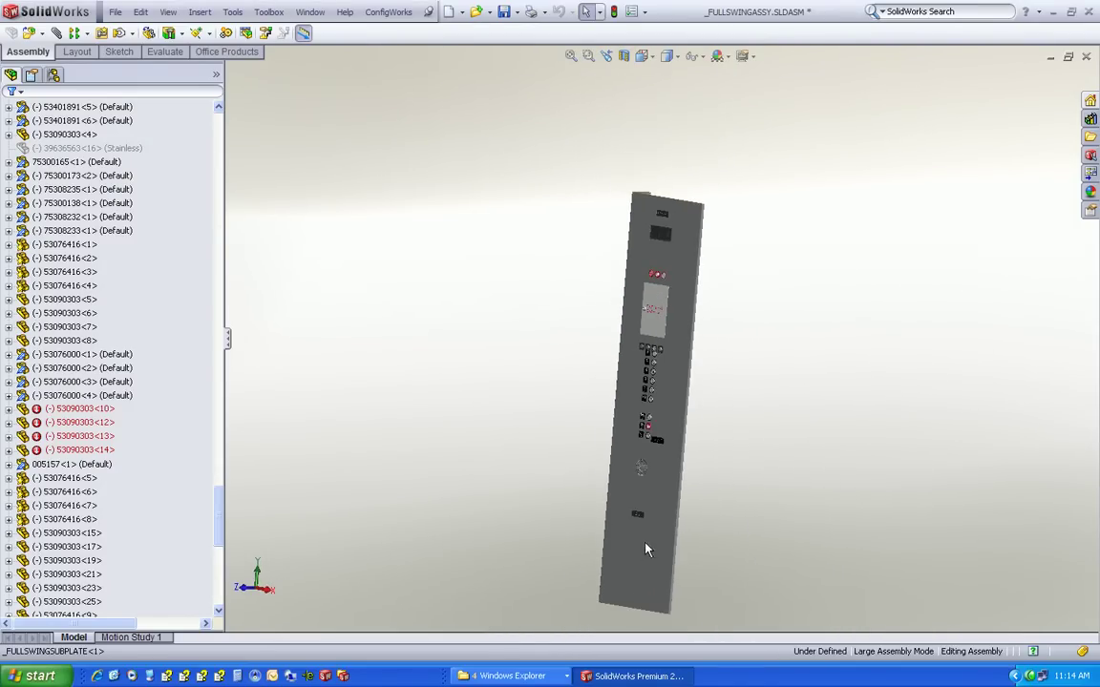
scroll(658, 500, down, 4)
scroll(629, 497, down, 5)
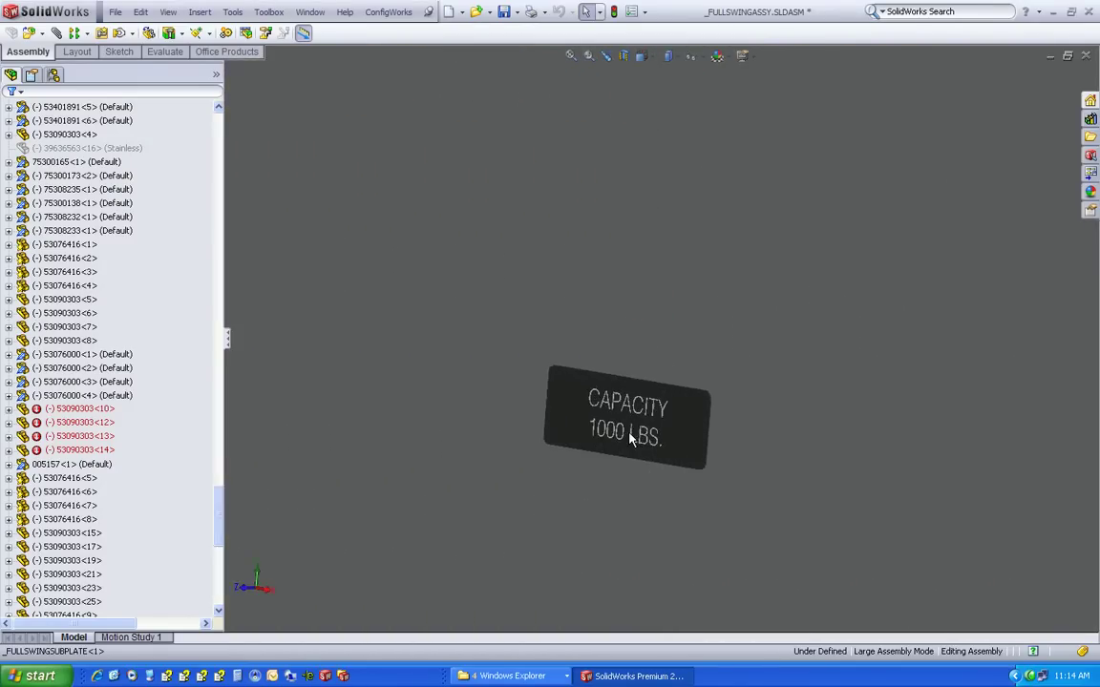
scroll(669, 358, up, 2)
scroll(773, 233, up, 6)
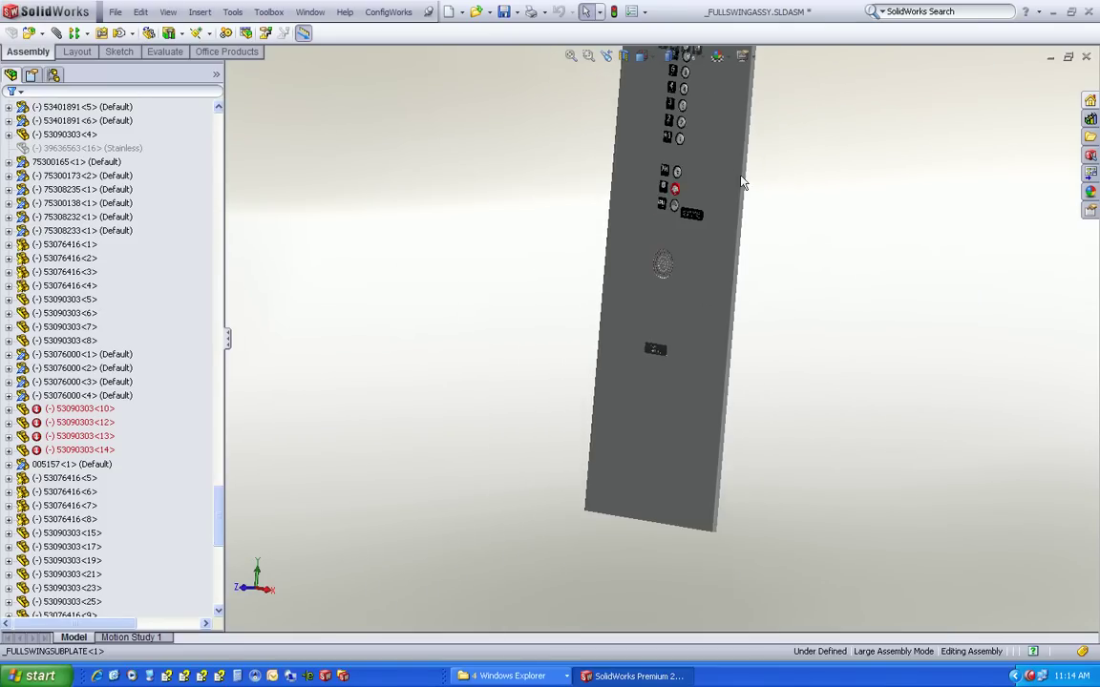
Inspect the logo plate, the digital indicator and the spacing between the key switch row and the top floor button.
middle_drag(718, 194, 657, 104)
scroll(649, 506, up, 3)
scroll(665, 229, down, 3)
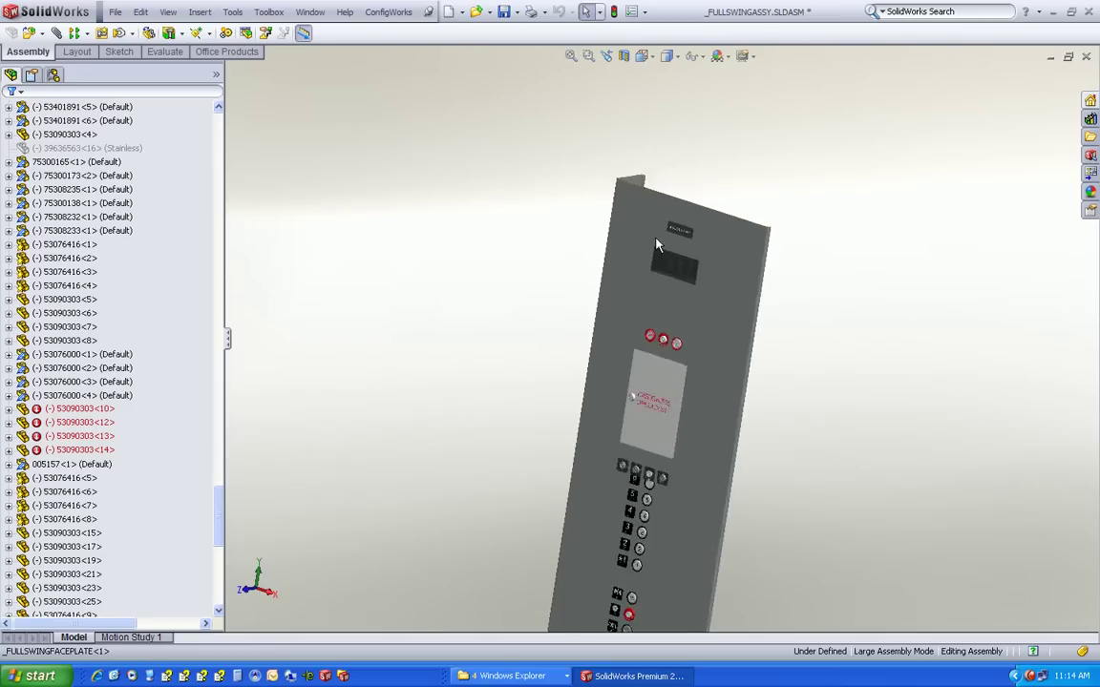
scroll(665, 229, down, 5)
scroll(702, 325, up, 5)
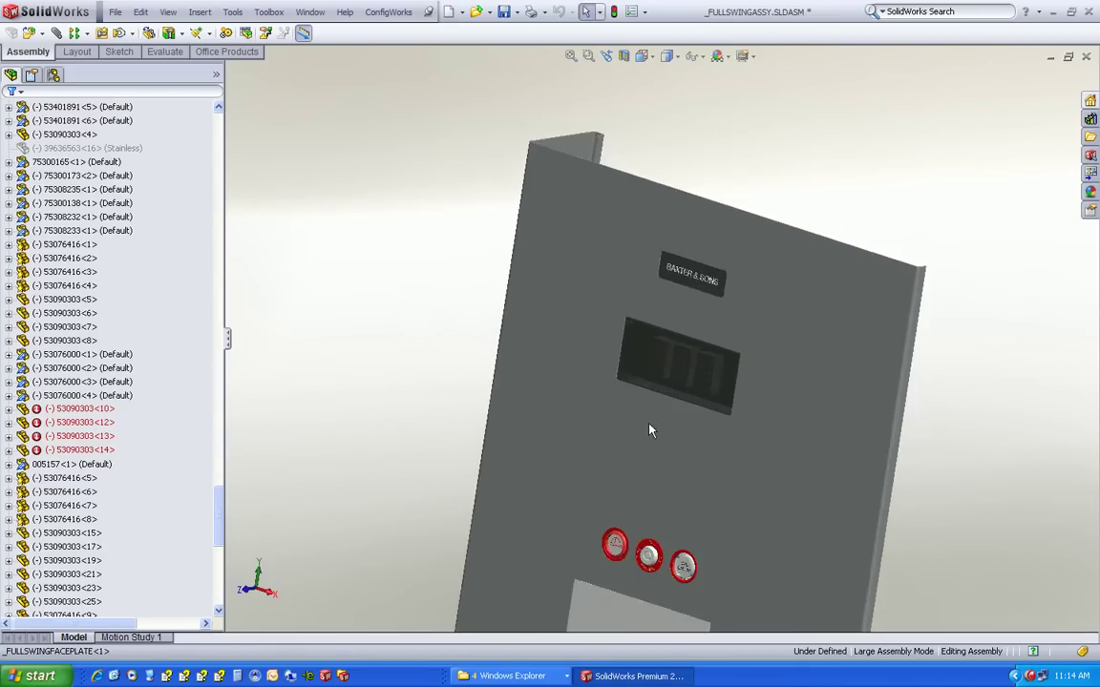
scroll(765, 394, down, 2)
mouse_move(765, 394)
middle_down()
mouse_move(673, 454)
mouse_move(576, 341)
mouse_move(758, 380)
middle_up()
scroll(605, 481, down, 8)
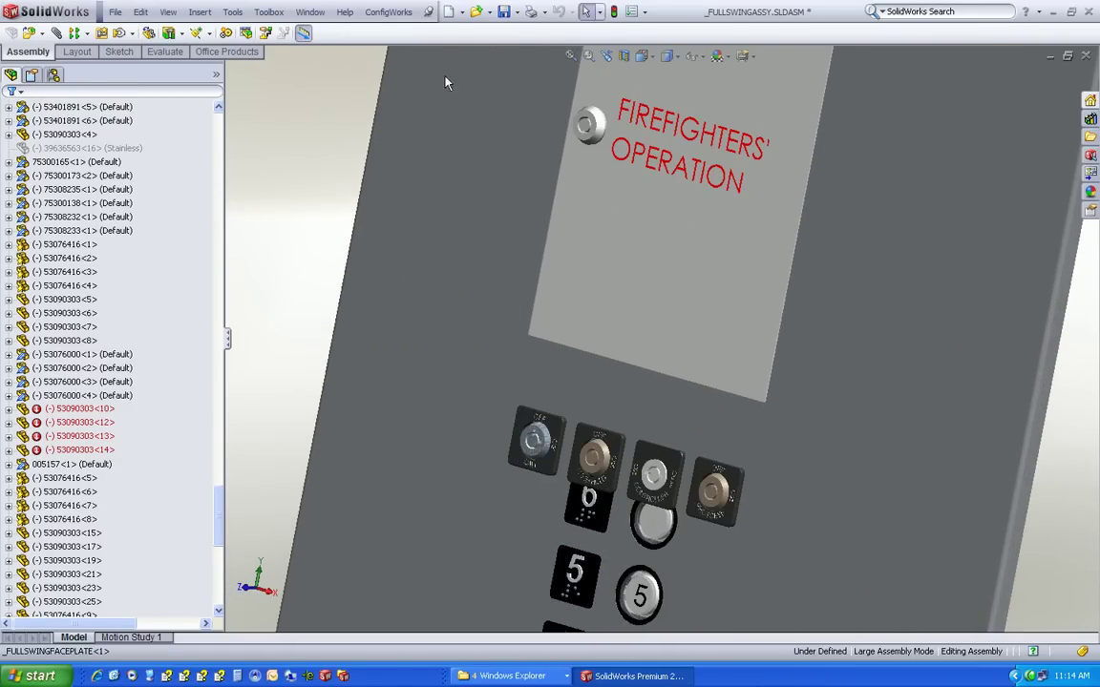
Reopen the ConfigWorks Full Swing form and change the in-panel key switches' distance from the bottom.
click(390, 13)
click(400, 43)
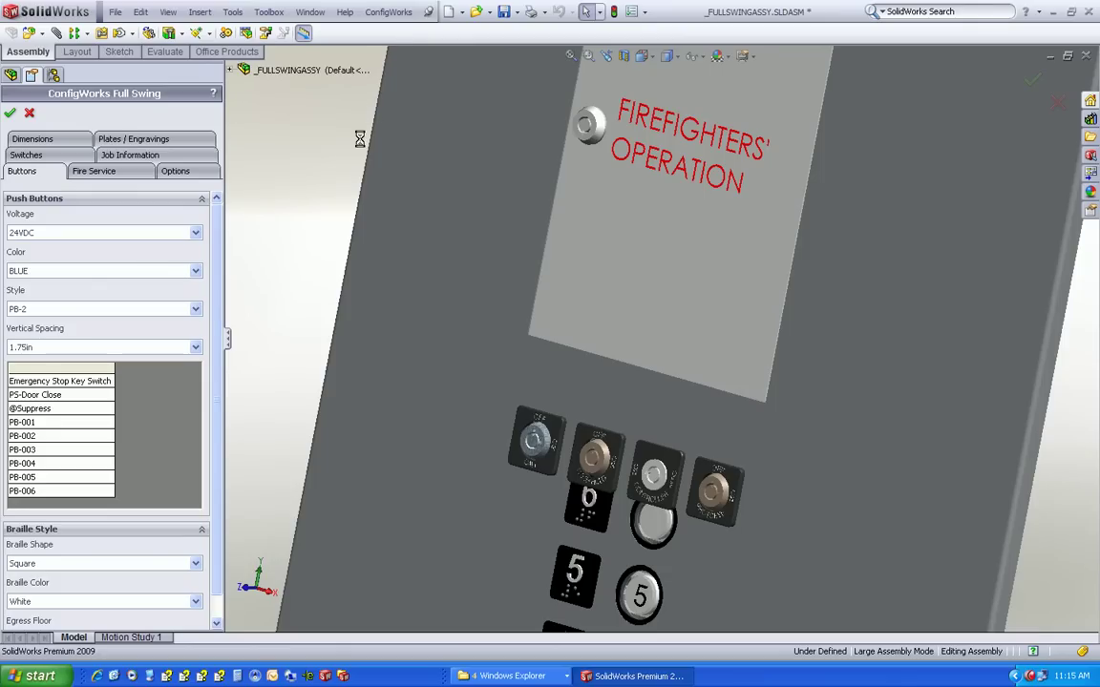
click(47, 157)
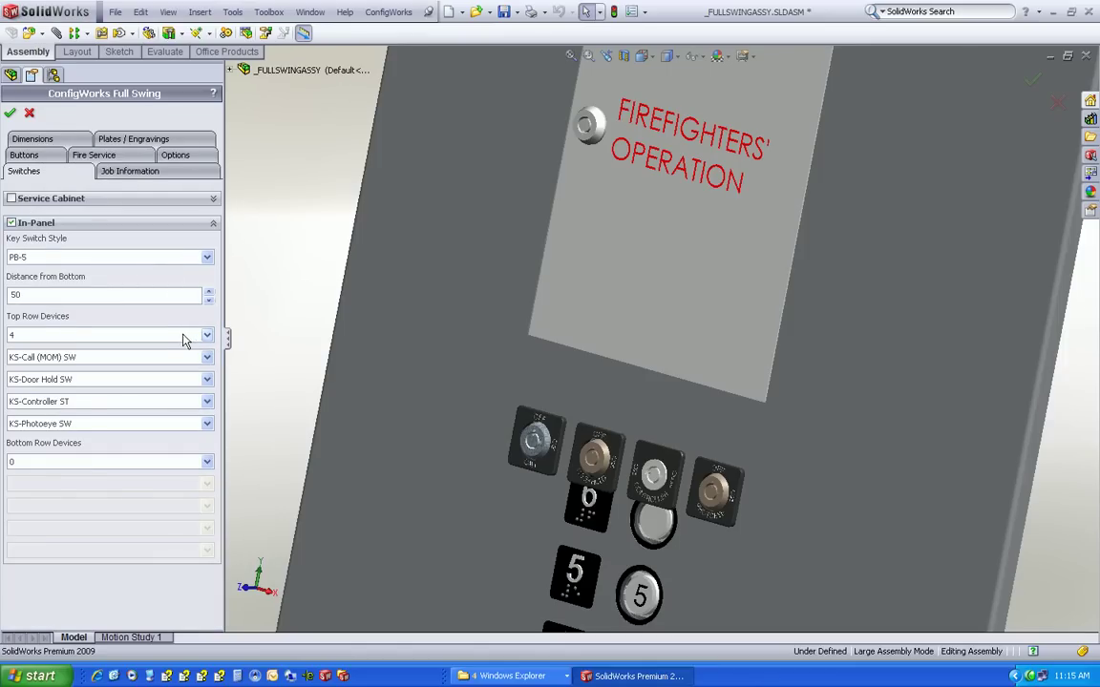
double_click(21, 294)
text(5)
Set the push buttons' vertical spacing to 1.625in, run the configuration, and dismiss the completion message.
click(52, 154)
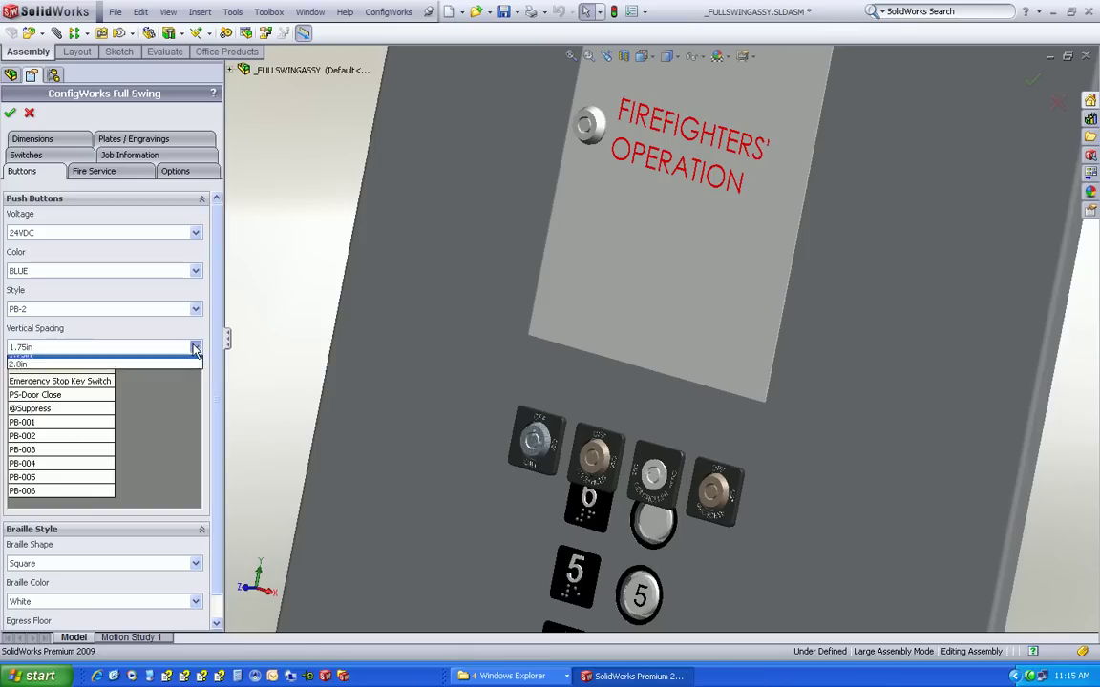
click(194, 347)
click(133, 361)
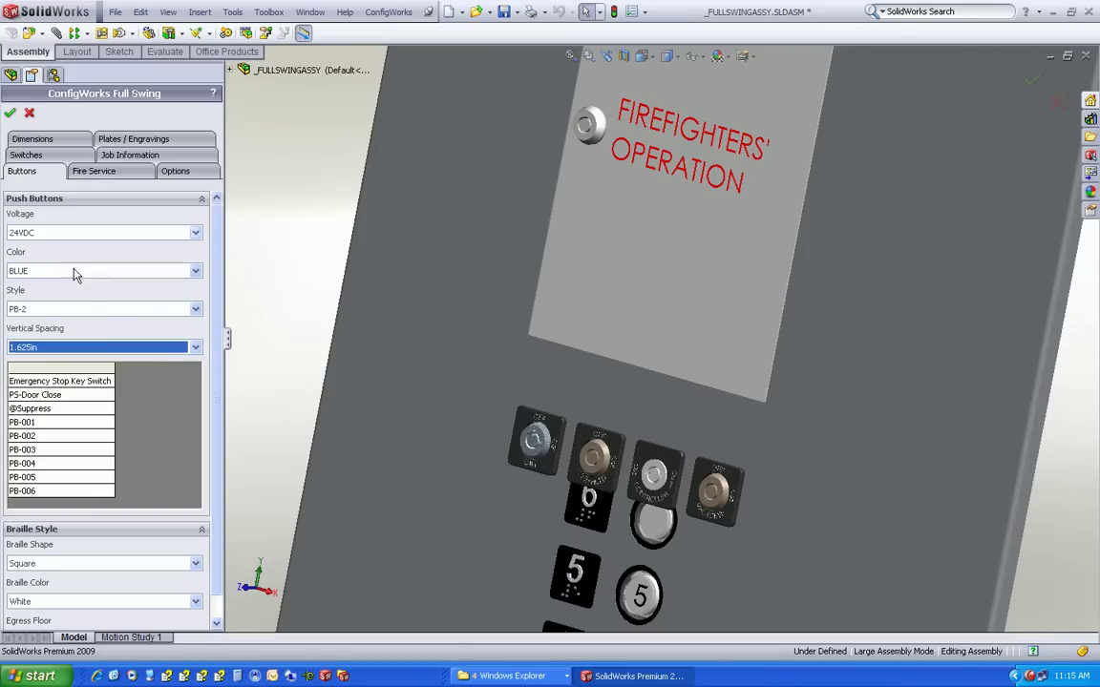
click(10, 114)
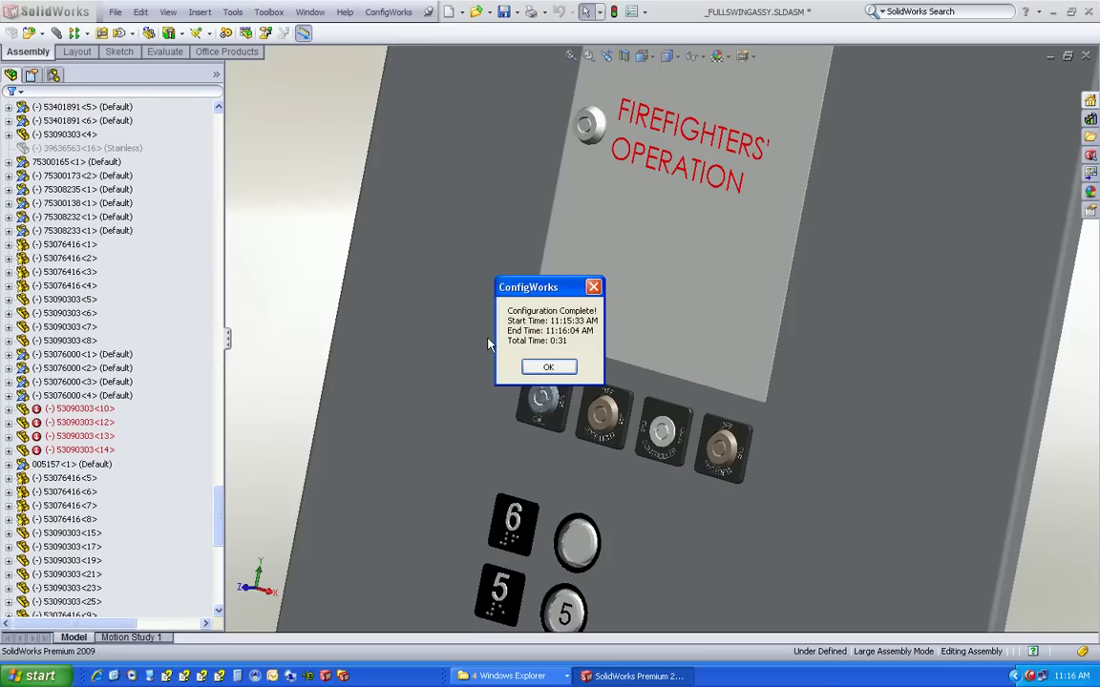
click(549, 367)
Look over the reconfigured panel's front and switch to the _FULLSWINGASSY Sheet1 drawing.
scroll(602, 462, up, 6)
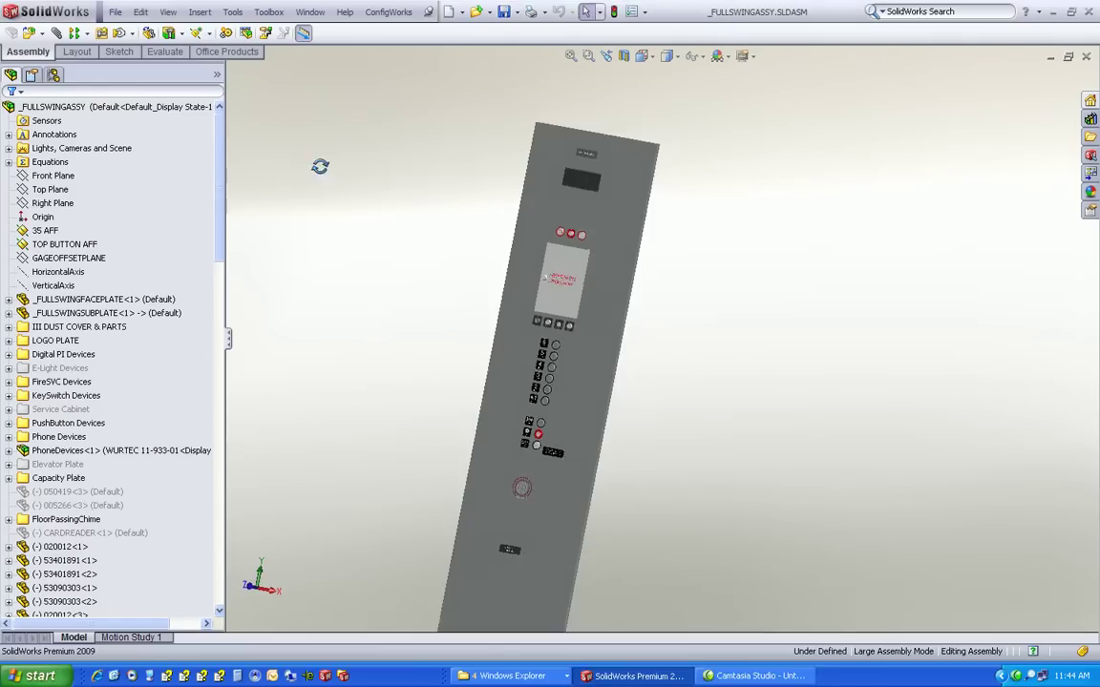
middle_drag(320, 167, 364, 90)
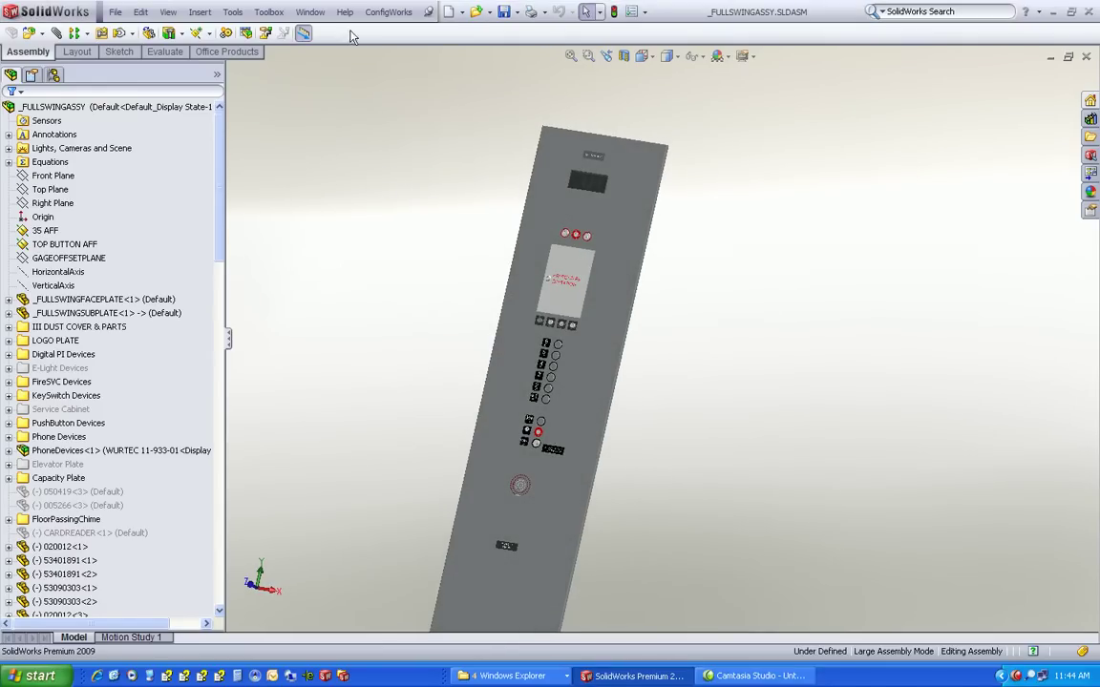
click(309, 11)
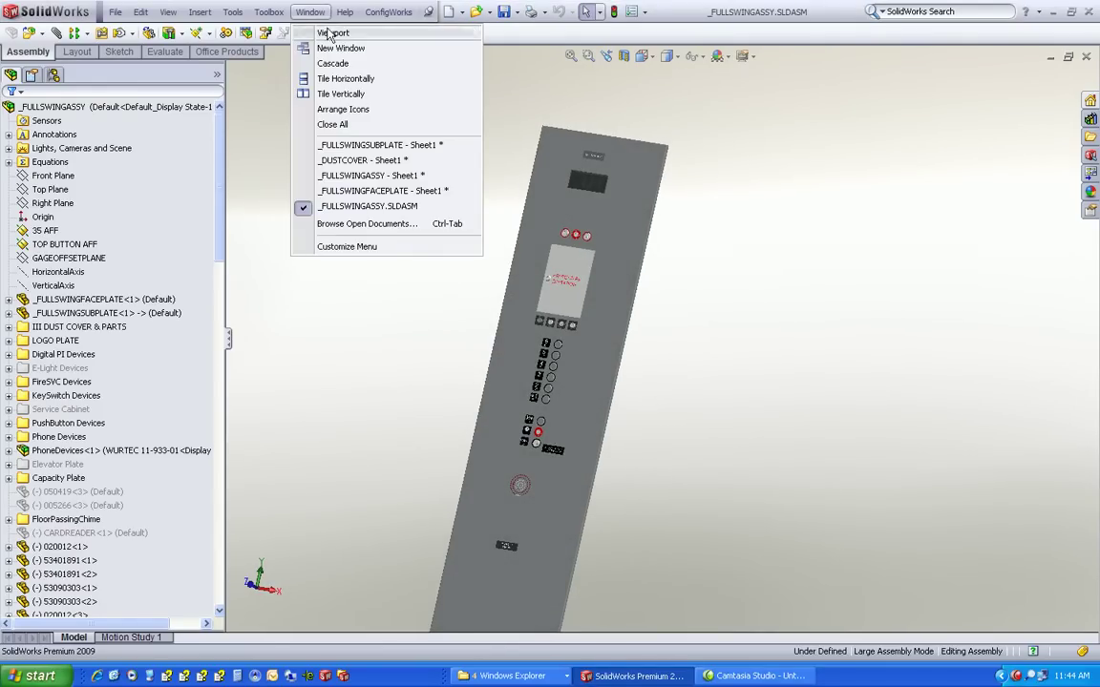
mouse_move(364, 153)
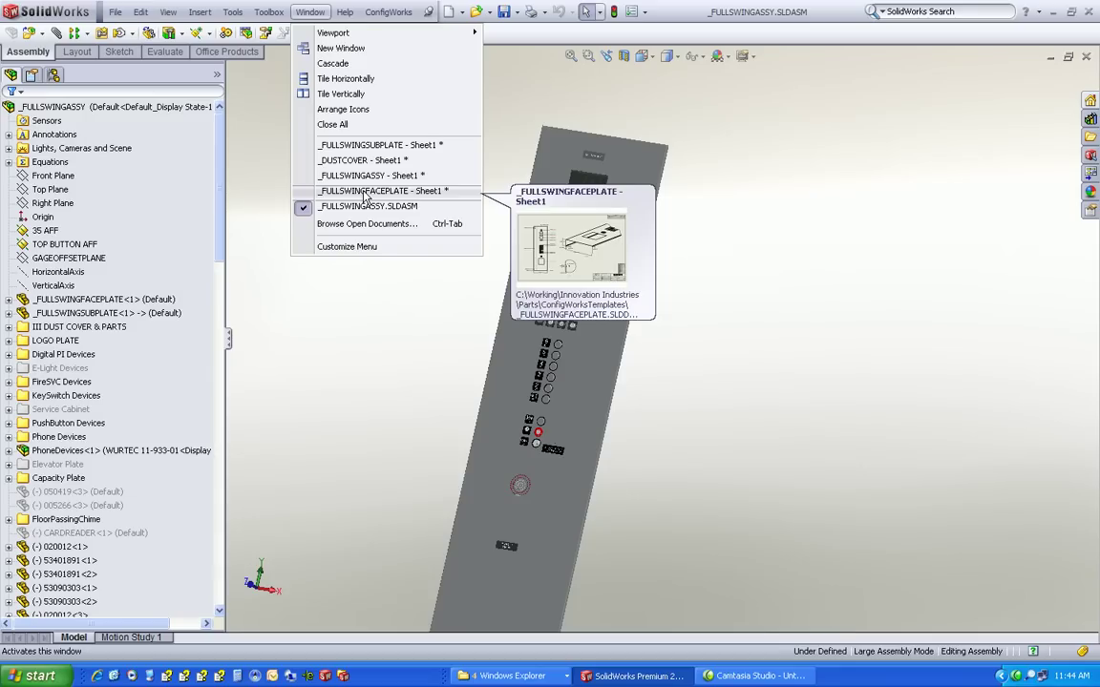
mouse_move(362, 182)
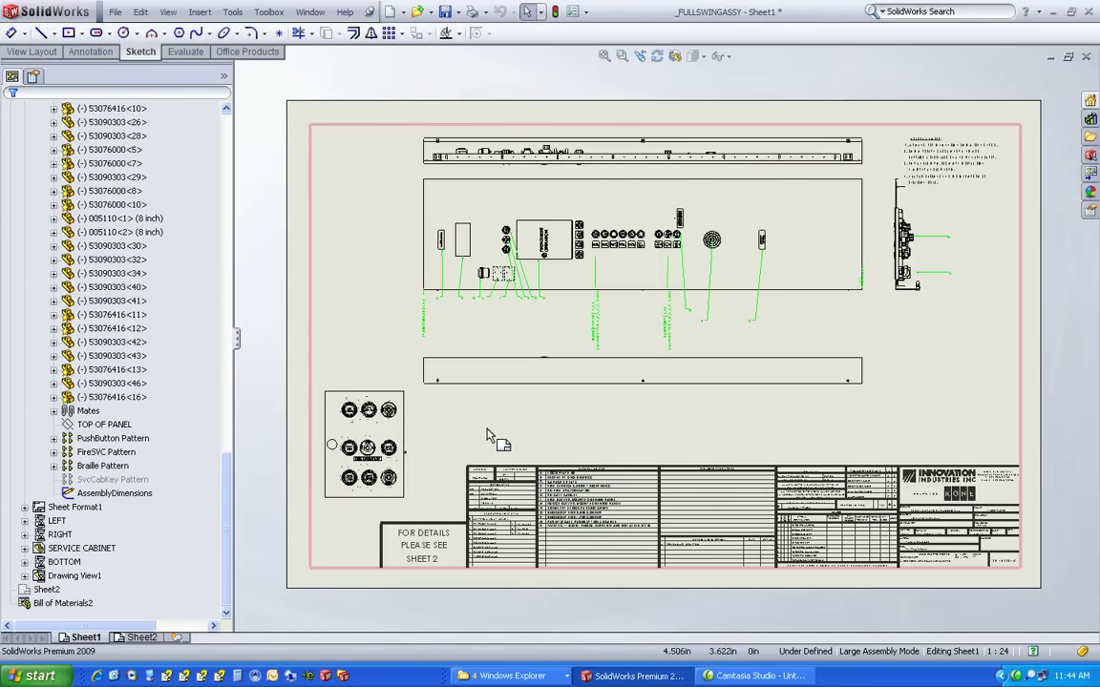
Examine the assembly drawing's service cabinet view, general legend table and annotated panel view.
scroll(450, 430, down, 3)
scroll(445, 430, down, 2)
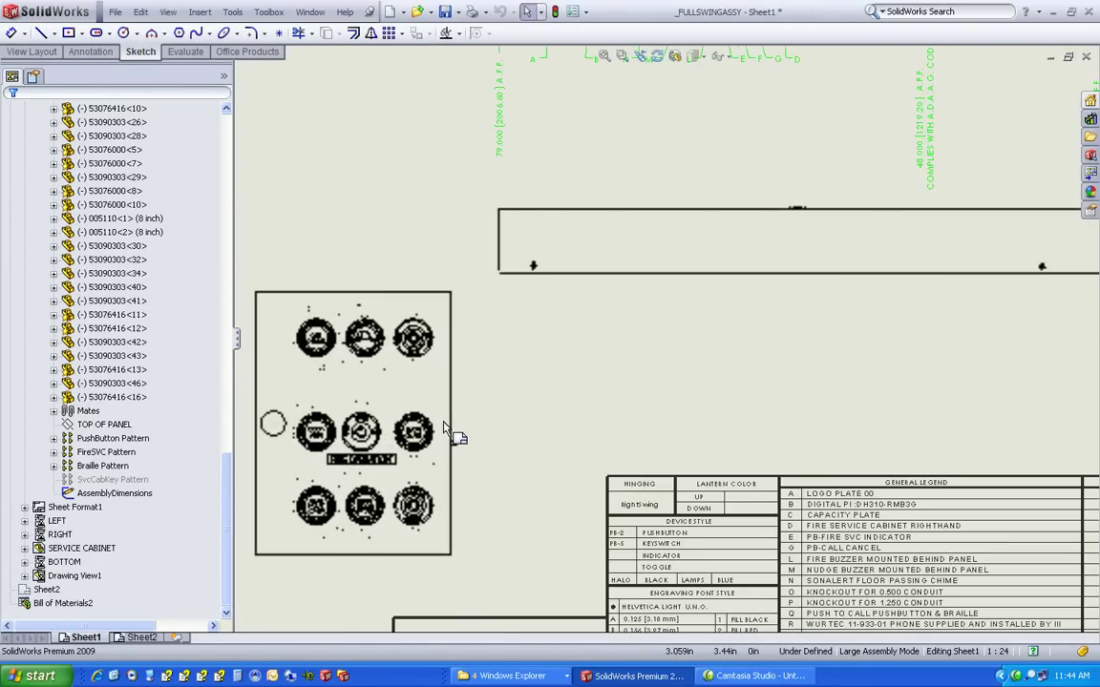
scroll(673, 333, up, 2)
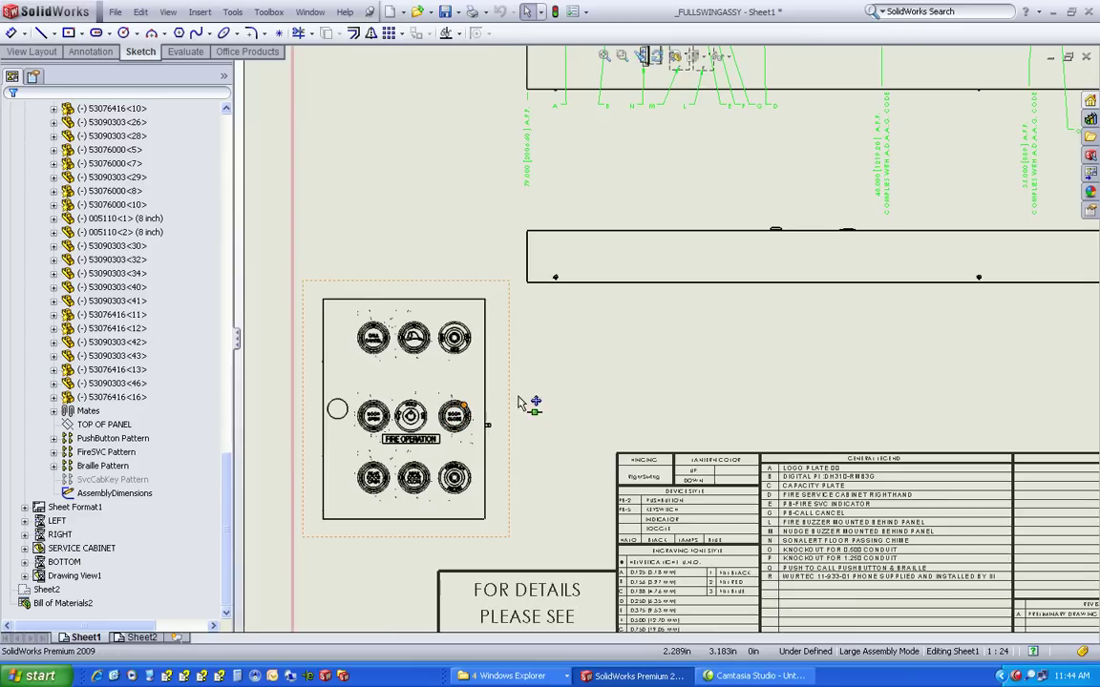
scroll(678, 328, up, 2)
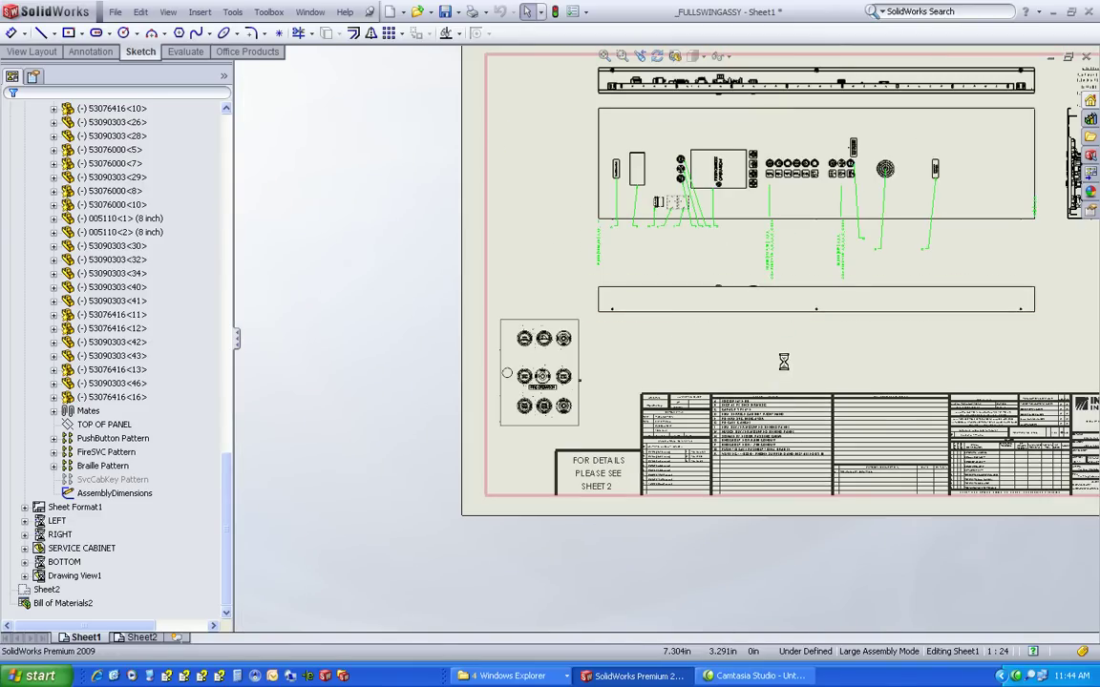
scroll(707, 315, down, 4)
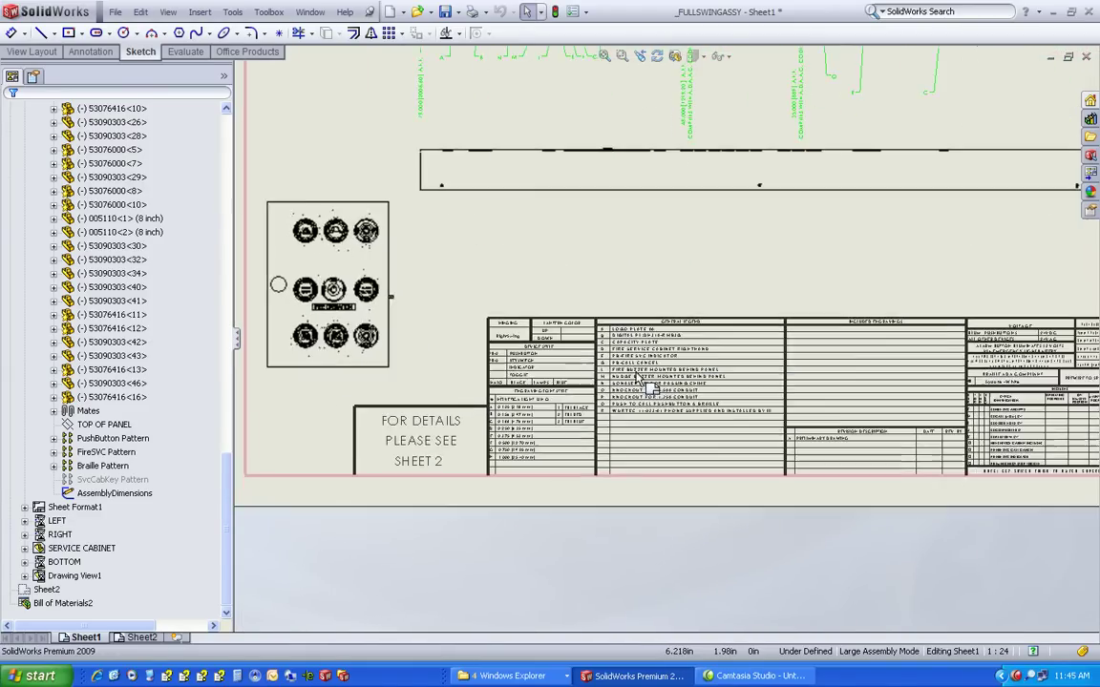
scroll(634, 372, down, 3)
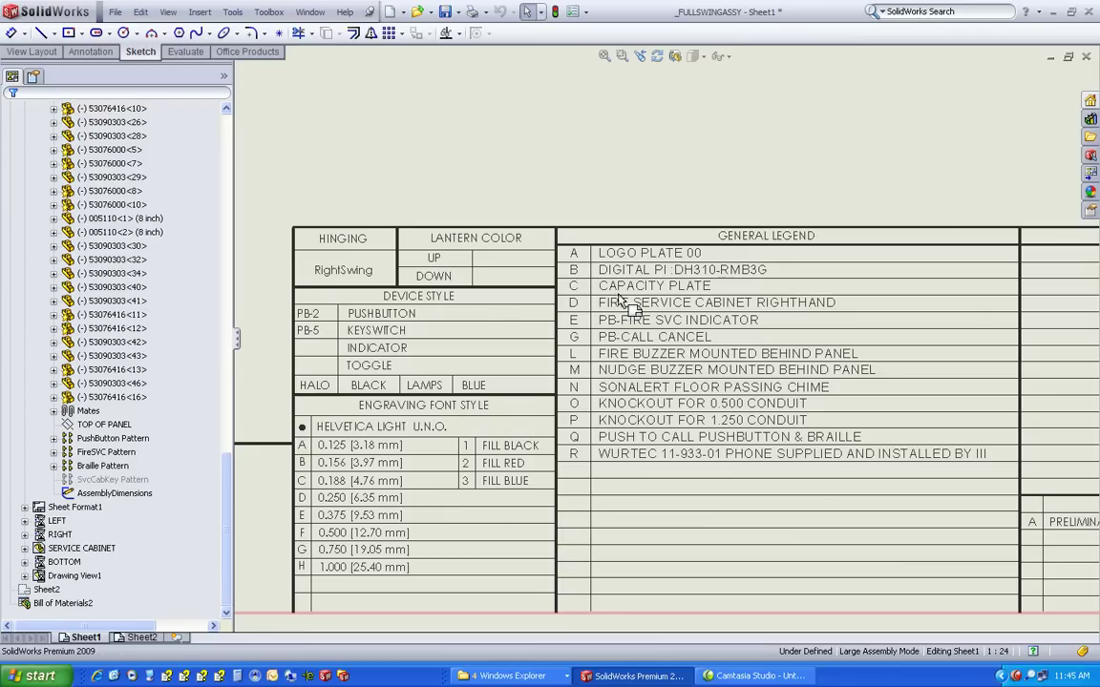
scroll(682, 344, up, 4)
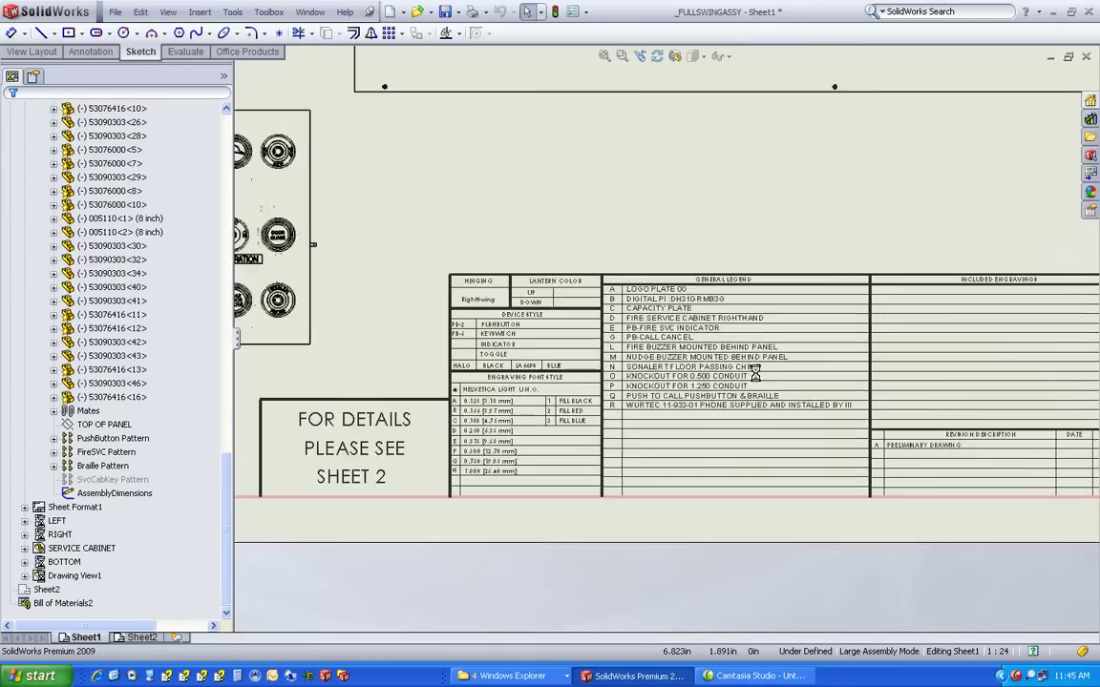
mouse_move(836, 340)
middle_down()
mouse_move(767, 393)
mouse_move(717, 471)
mouse_move(711, 543)
middle_up()
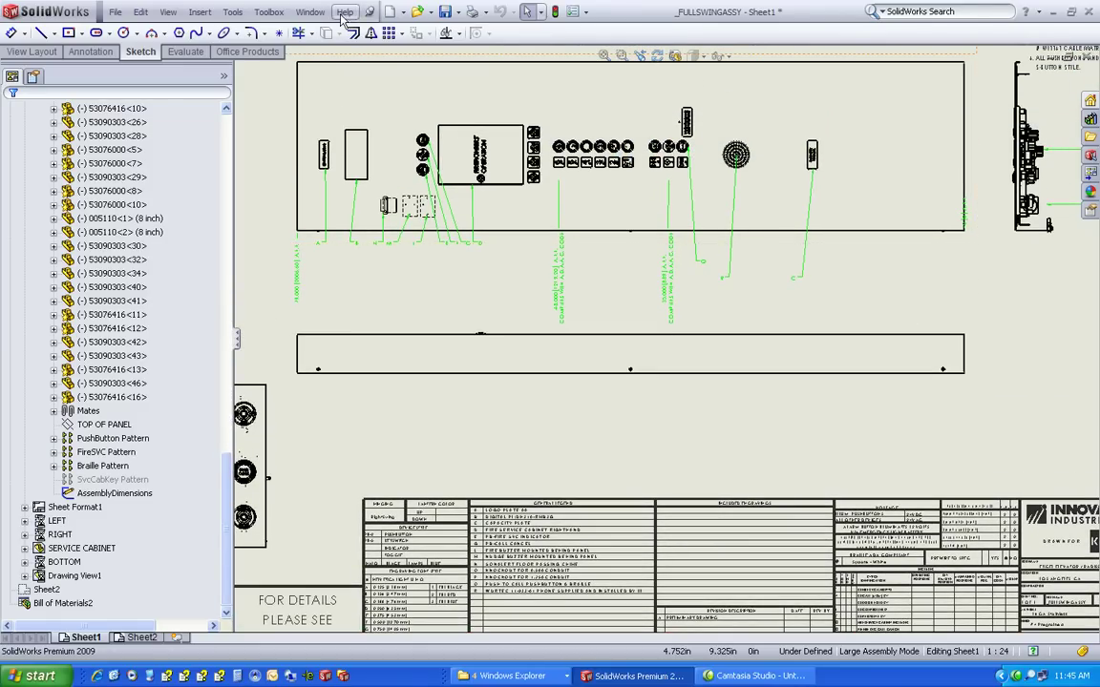
Switch to the _DUSTCOVER Sheet1 drawing and examine its flat pattern and isometric views.
click(309, 11)
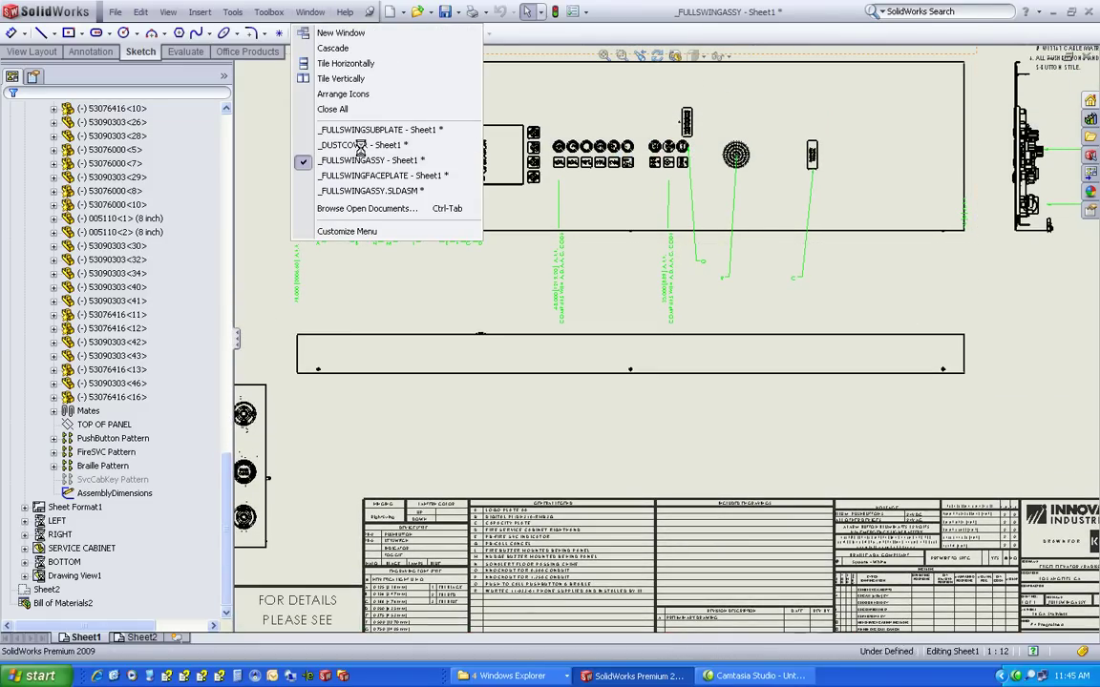
click(326, 144)
scroll(554, 297, down, 4)
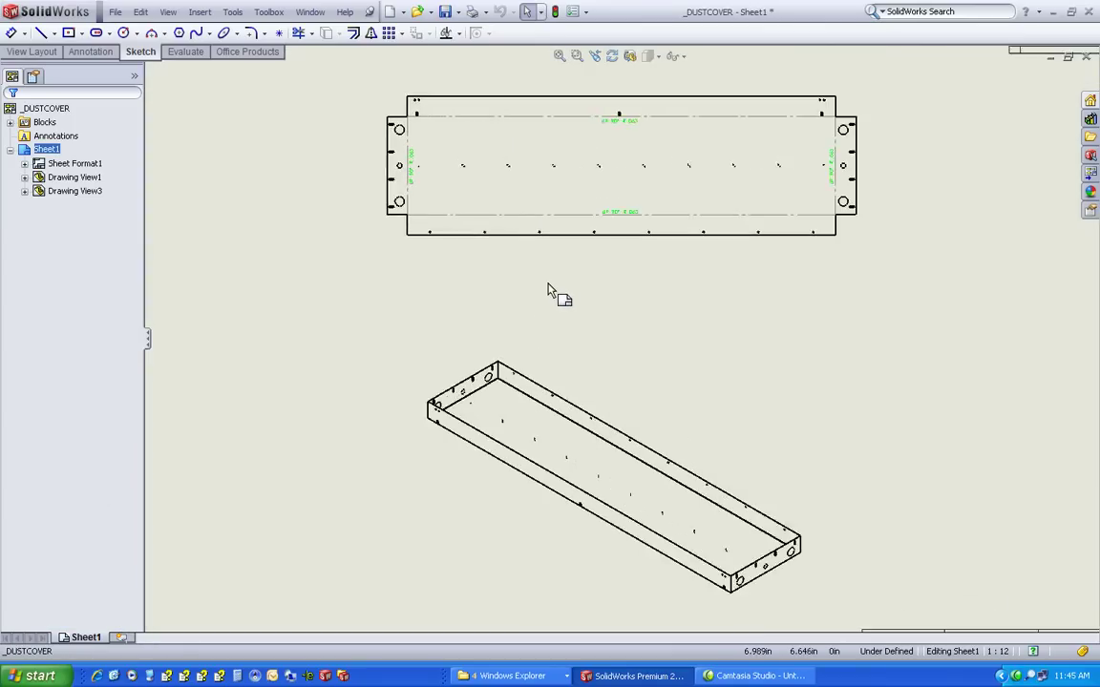
scroll(555, 299, up, 3)
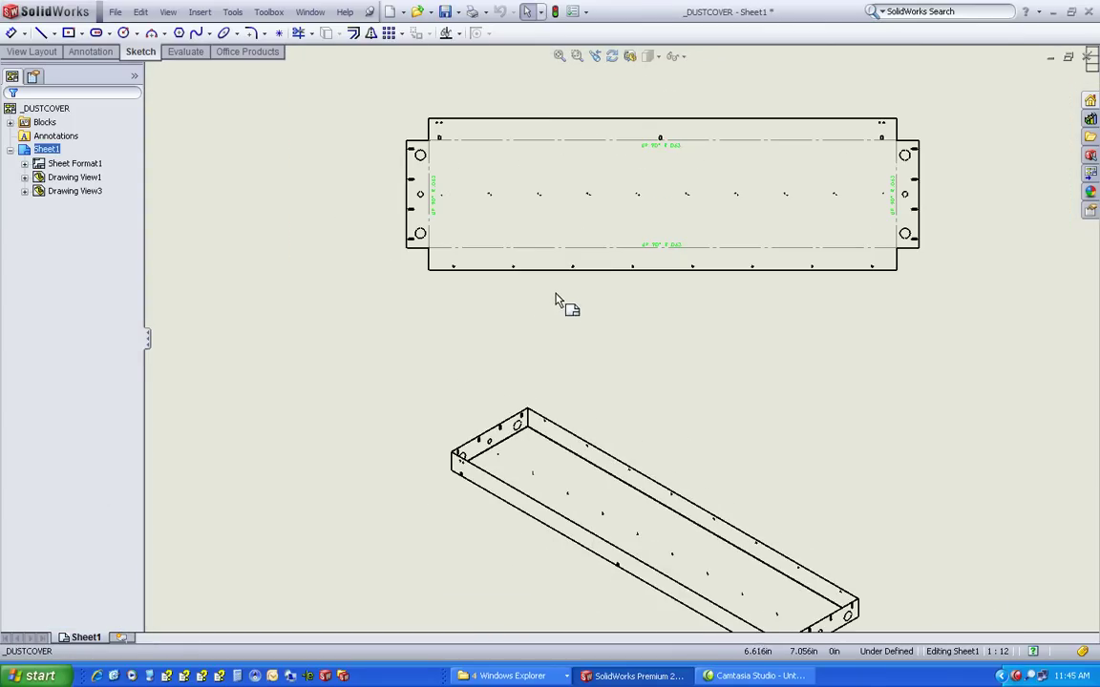
ctrl+middle_drag(653, 373, 513, 293)
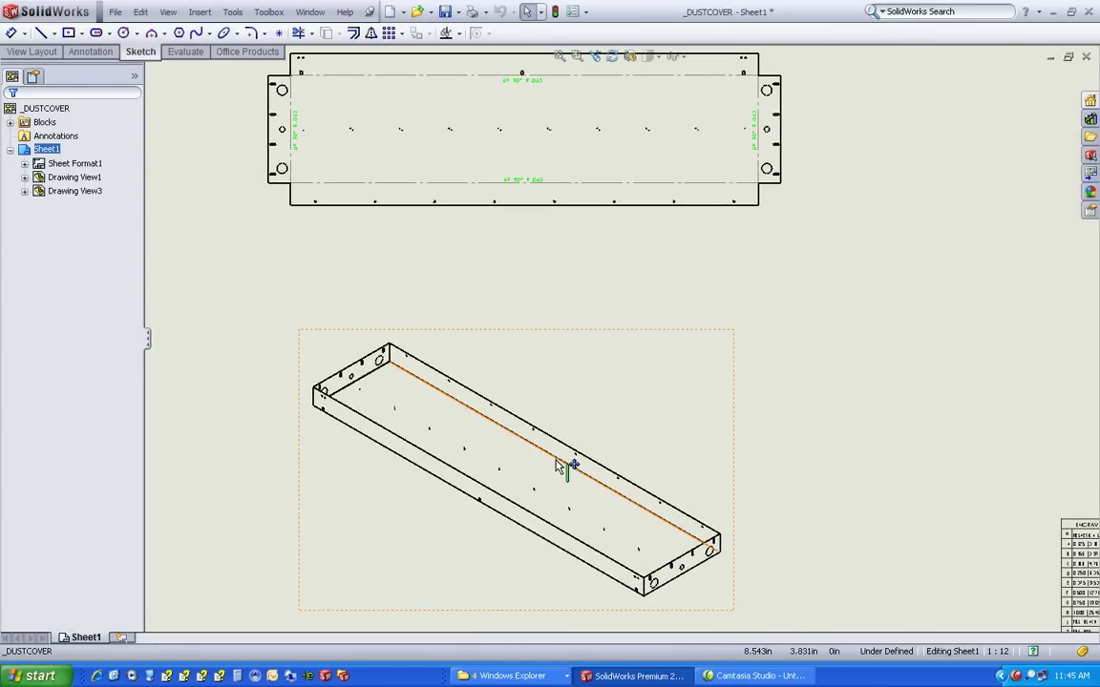
Switch to the _FULLSWINGSUBPLATE Sheet1 drawing and examine the subplate's cutouts and dimensions in both views.
click(309, 11)
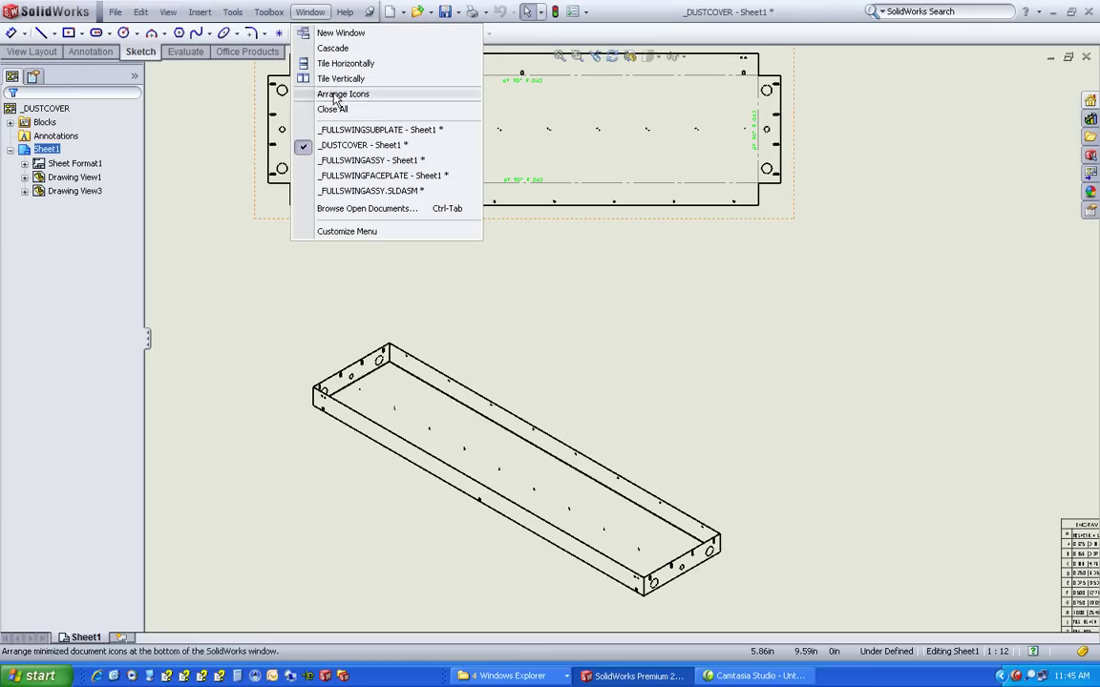
mouse_move(344, 134)
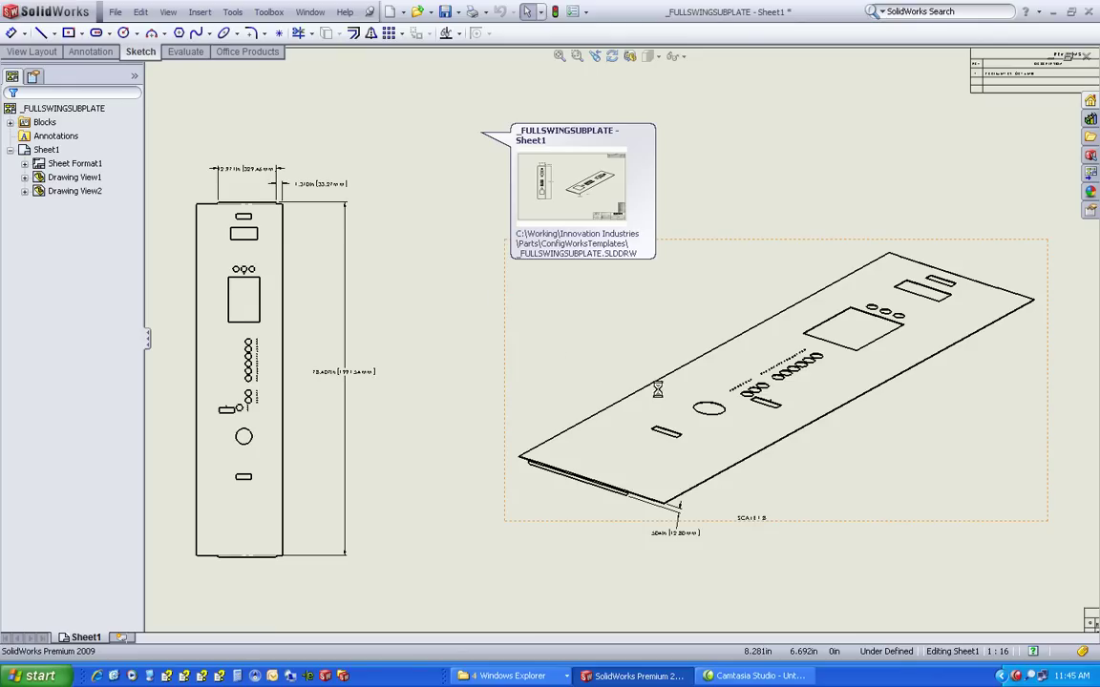
scroll(761, 409, down, 1)
scroll(761, 410, down, 2)
scroll(704, 381, up, 4)
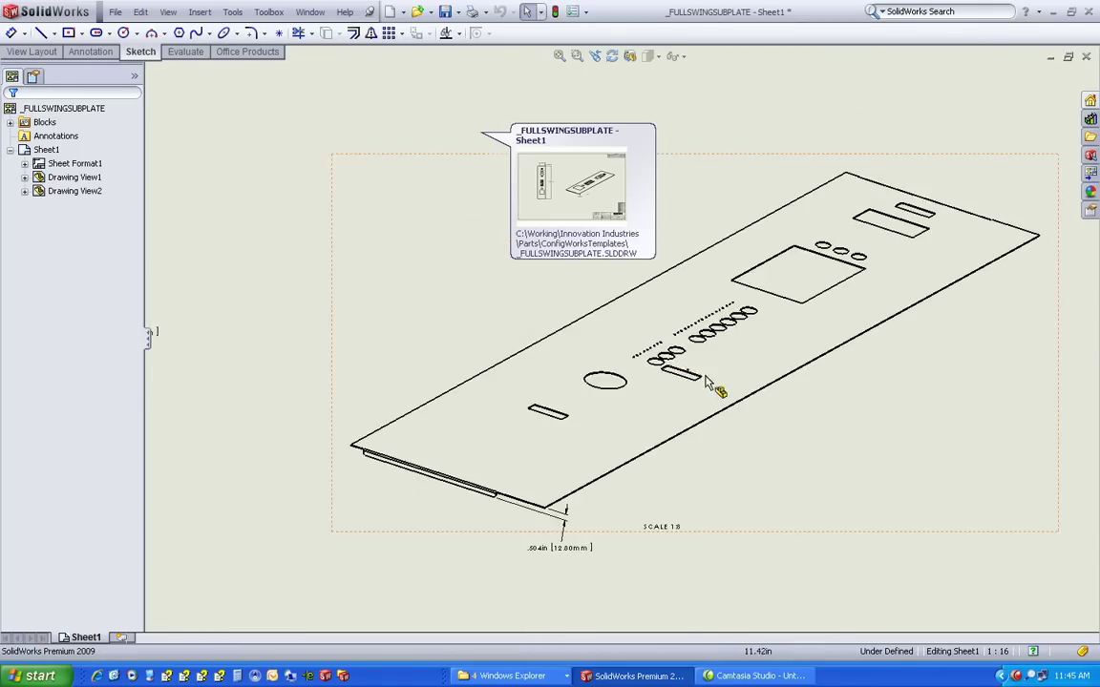
scroll(422, 315, down, 5)
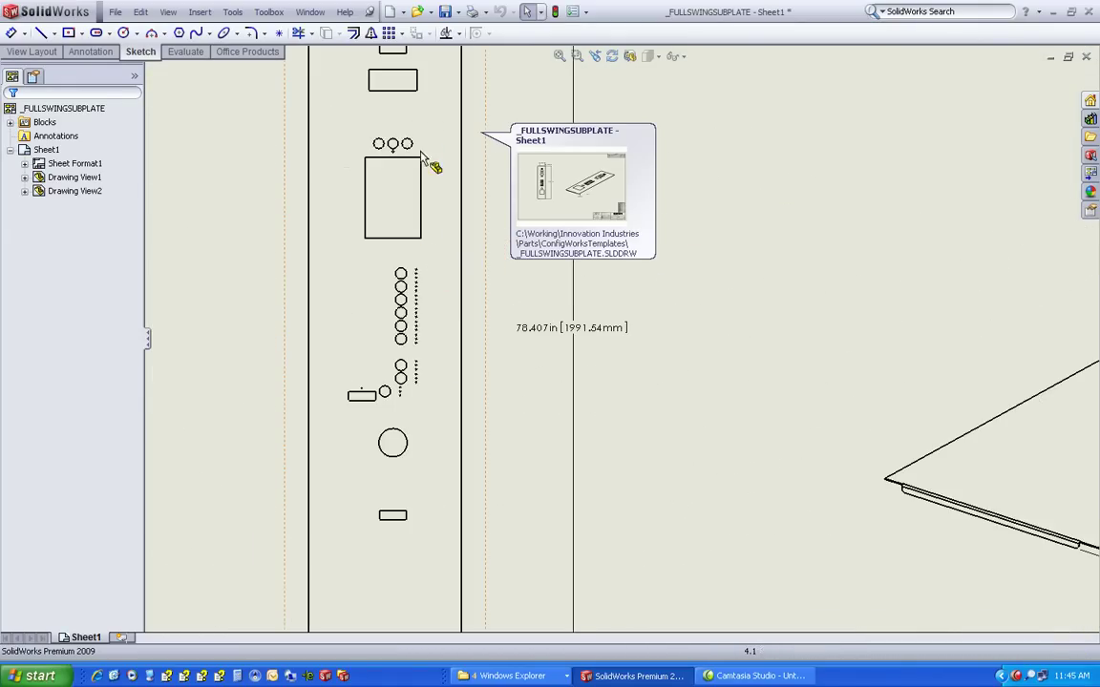
middle_drag(394, 277, 406, 311)
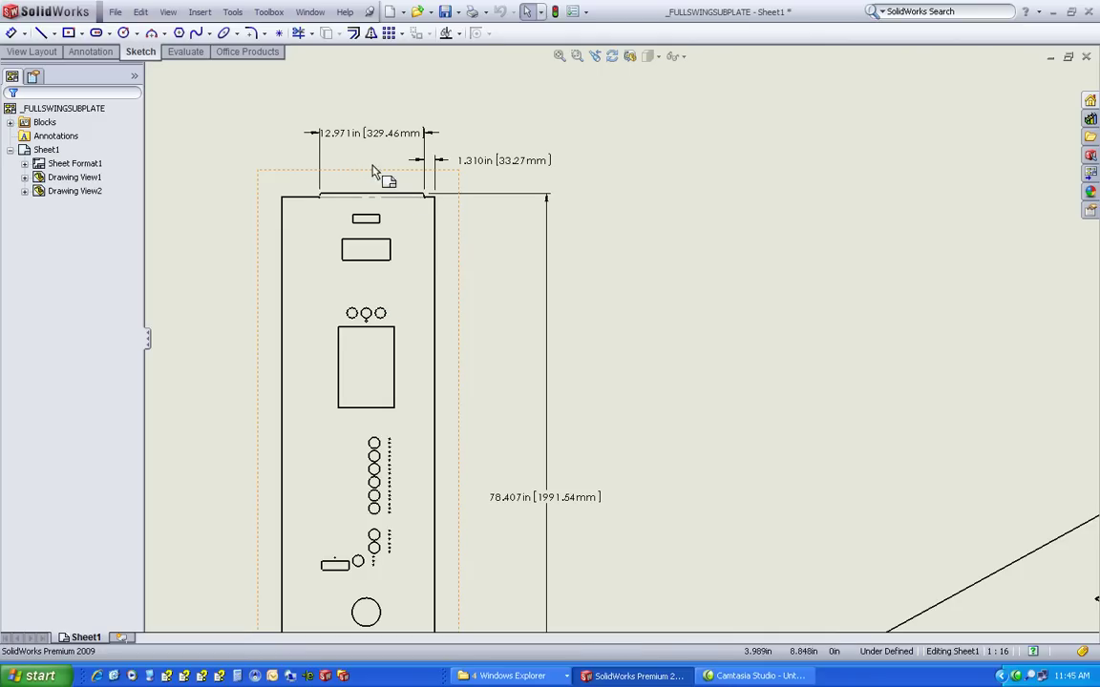
scroll(482, 382, up, 3)
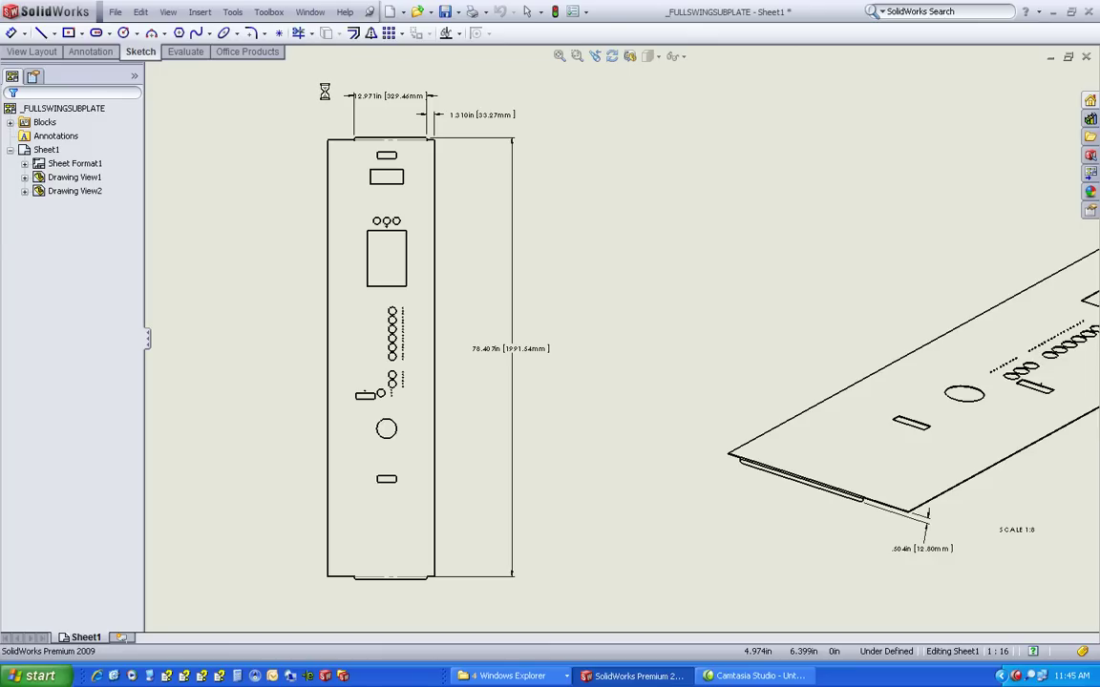
Switch to the _FULLSWINGFACEPLATE Sheet1 drawing and examine its flat pattern, the isometric view's flange dimensions and Detail A.
click(305, 13)
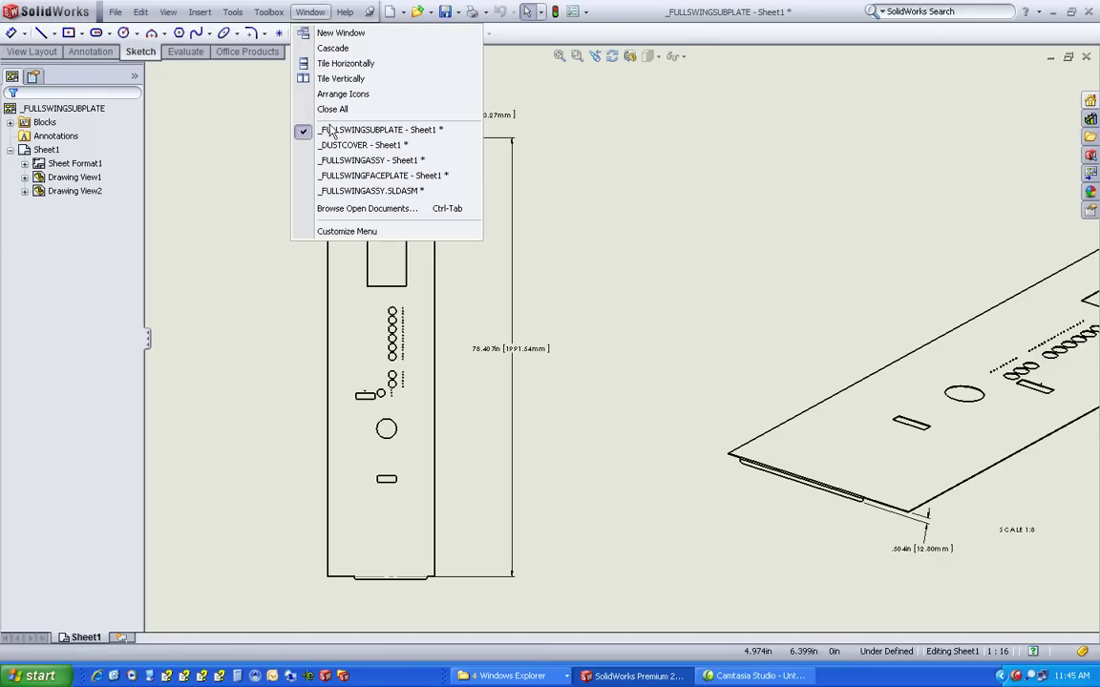
click(335, 180)
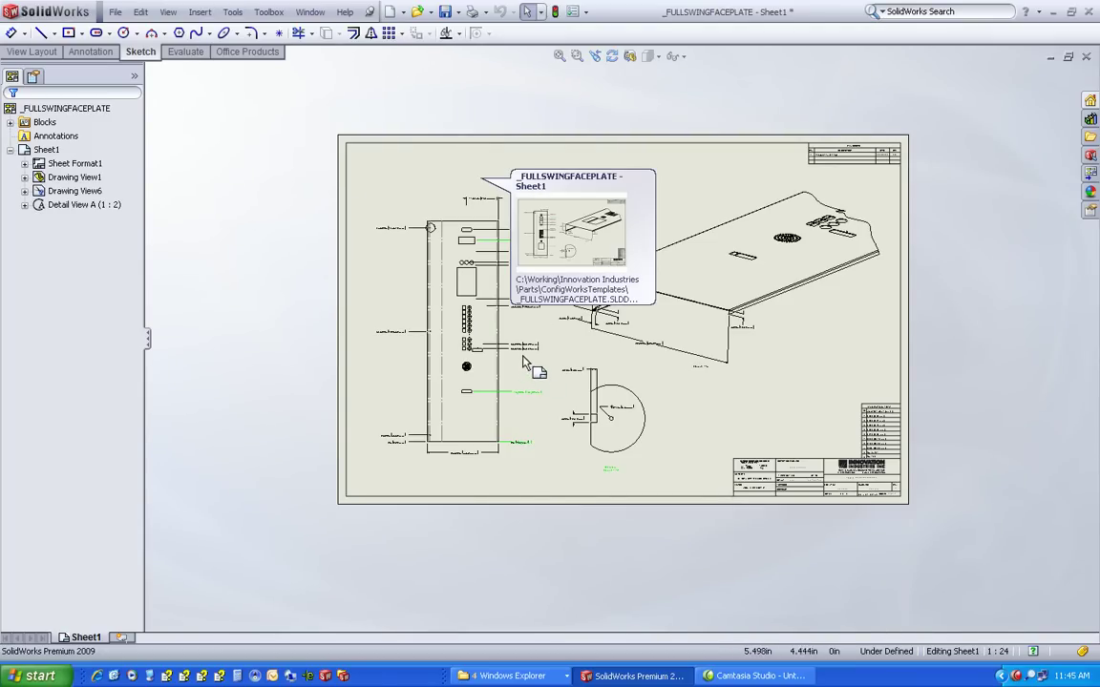
scroll(522, 351, down, 5)
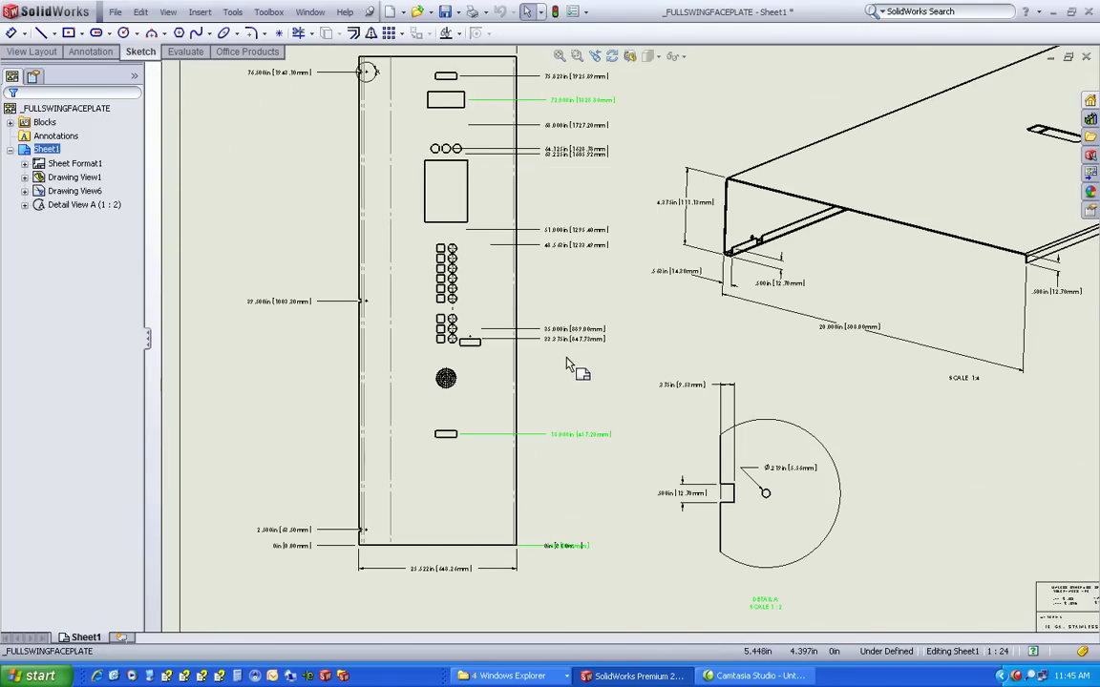
scroll(750, 243, down, 4)
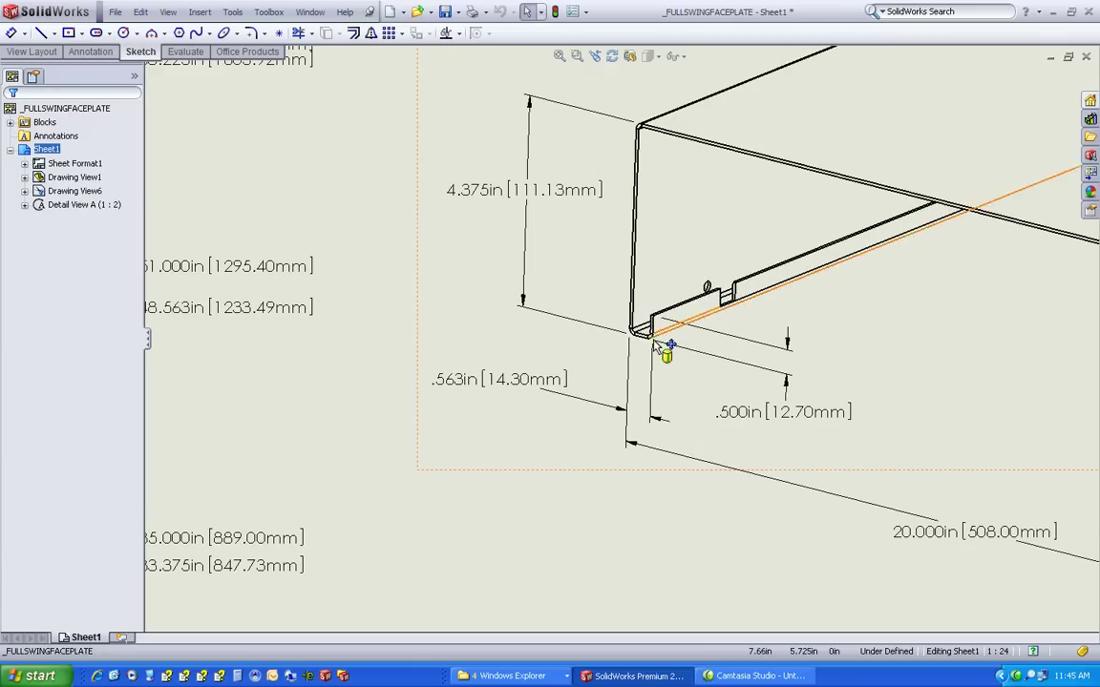
scroll(495, 474, up, 5)
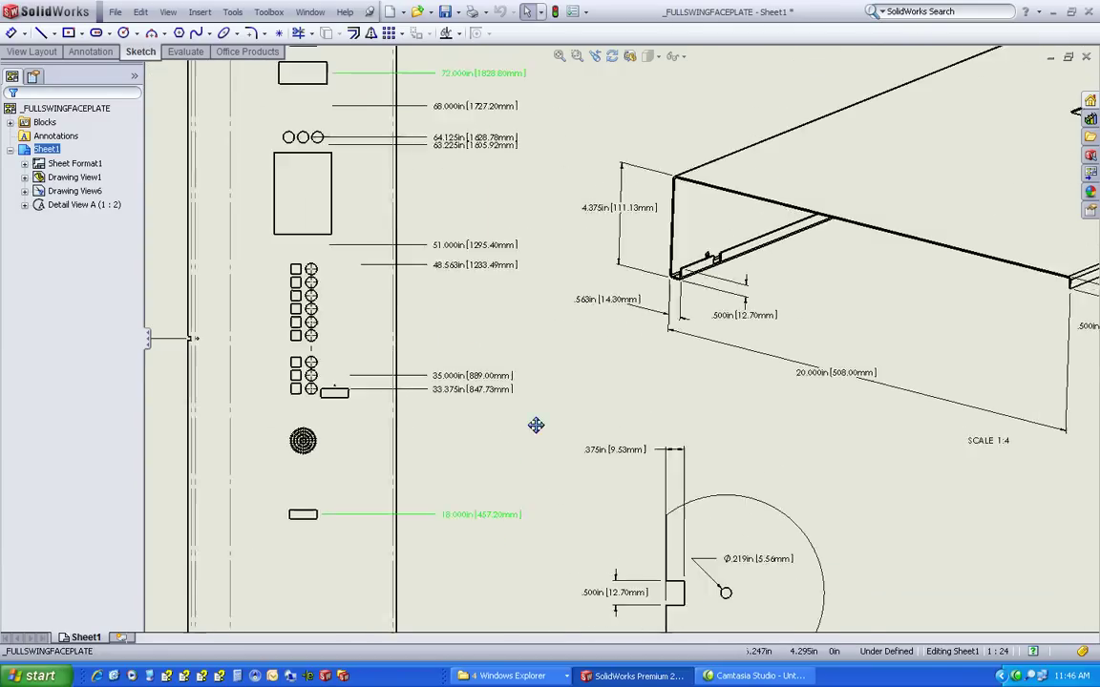
scroll(592, 404, up, 5)
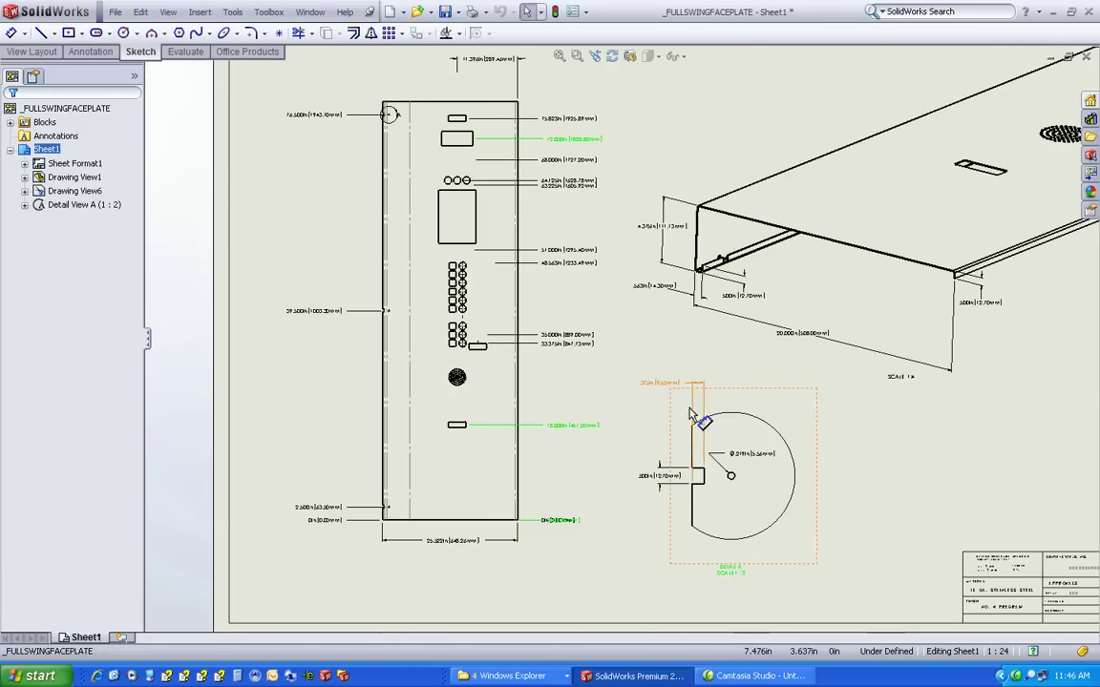
middle_drag(539, 452, 499, 489)
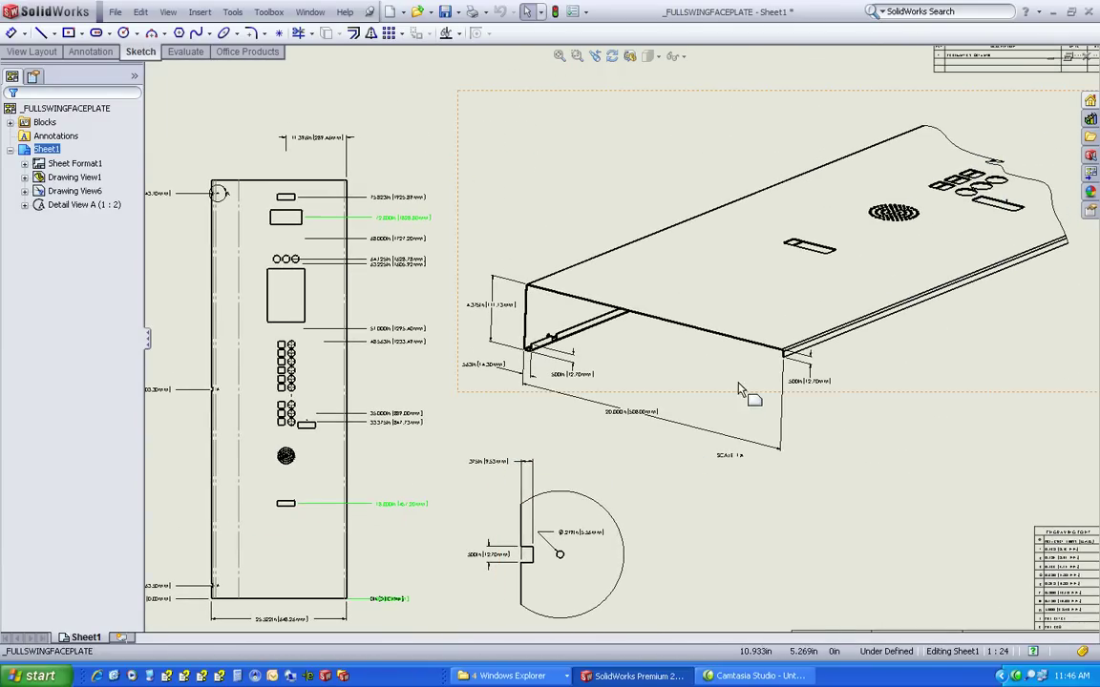
key(f)
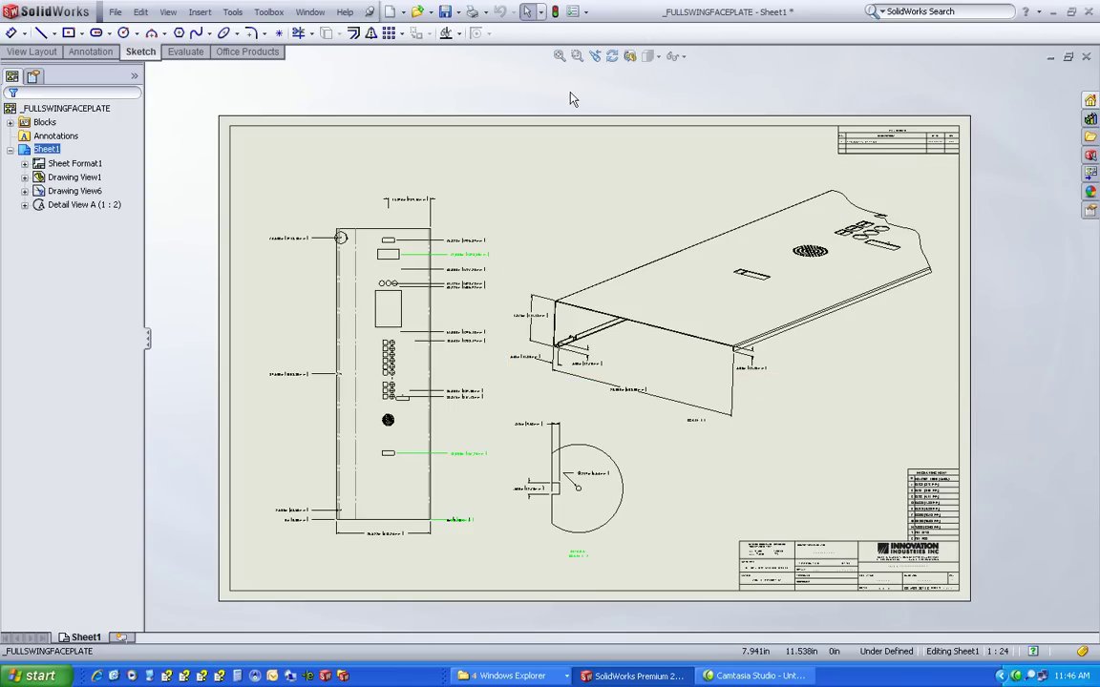